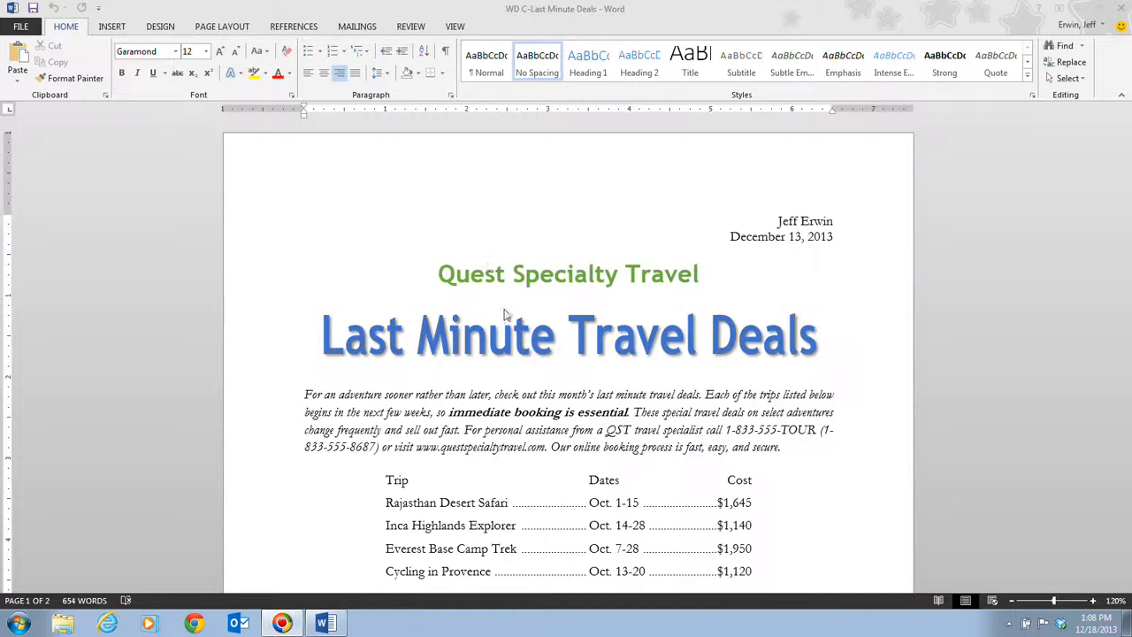
Step: Shade the five lines of the trip, dates and cost list with Green, Accent 6, Lighter 60%
scroll(527, 386, "down", 3)
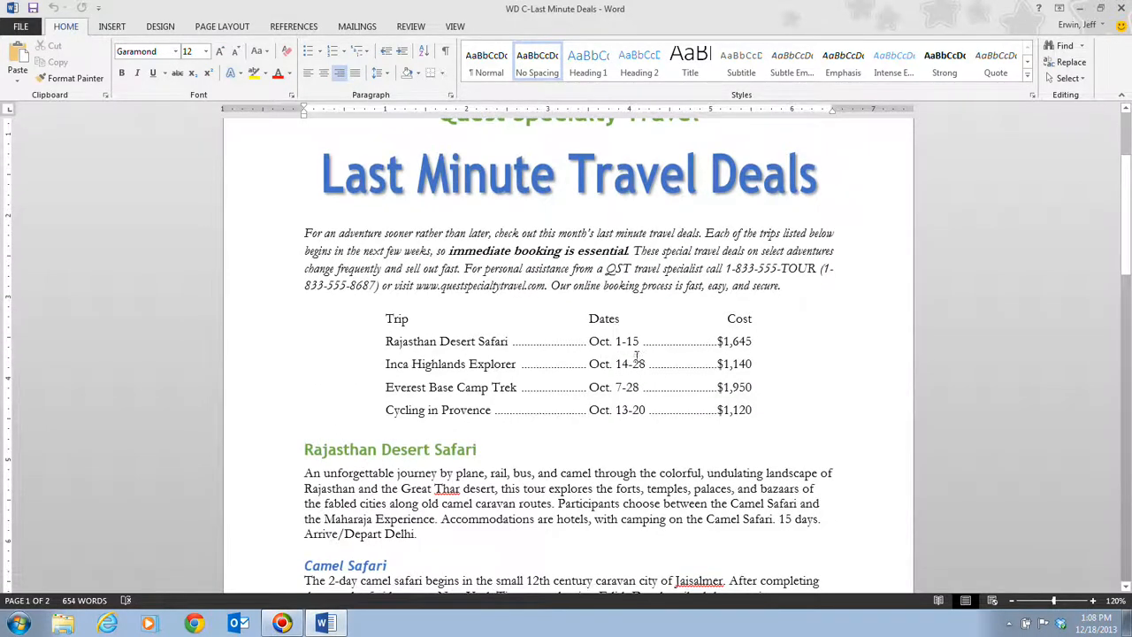
scroll(645, 355, "down", 3)
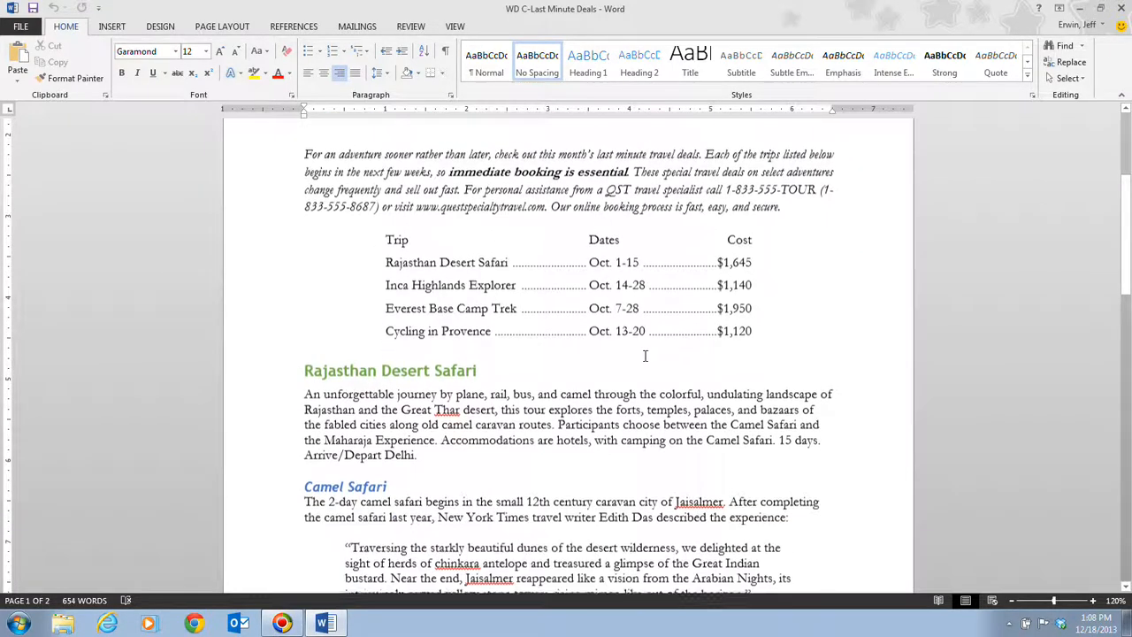
left_click_drag(1128, 298, 1128, 304)
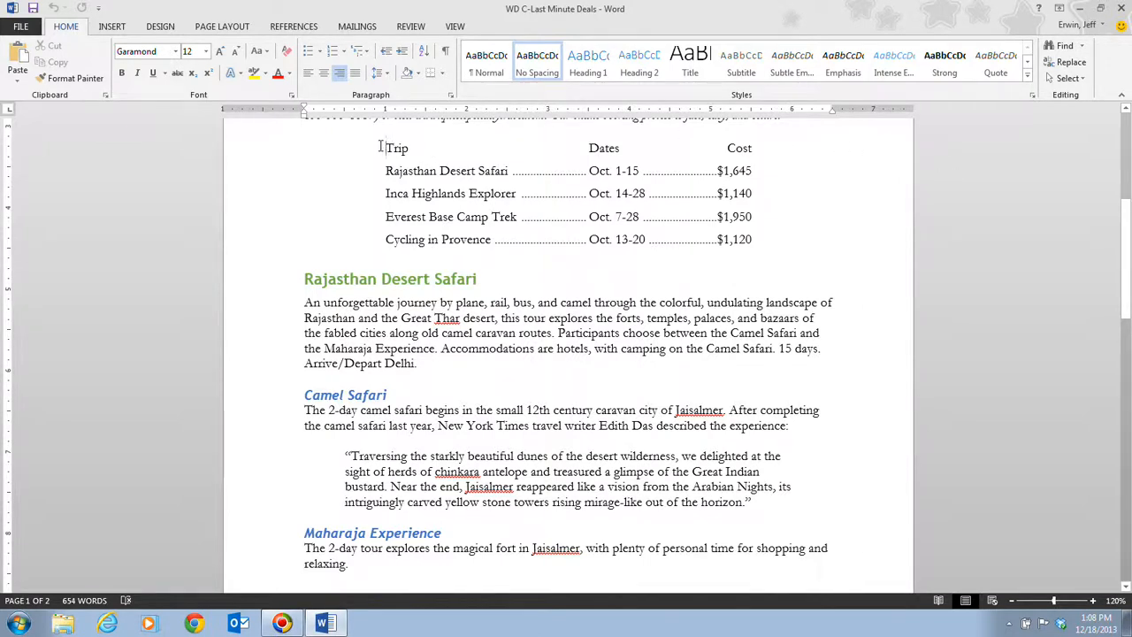
left_click_drag(380, 148, 771, 241)
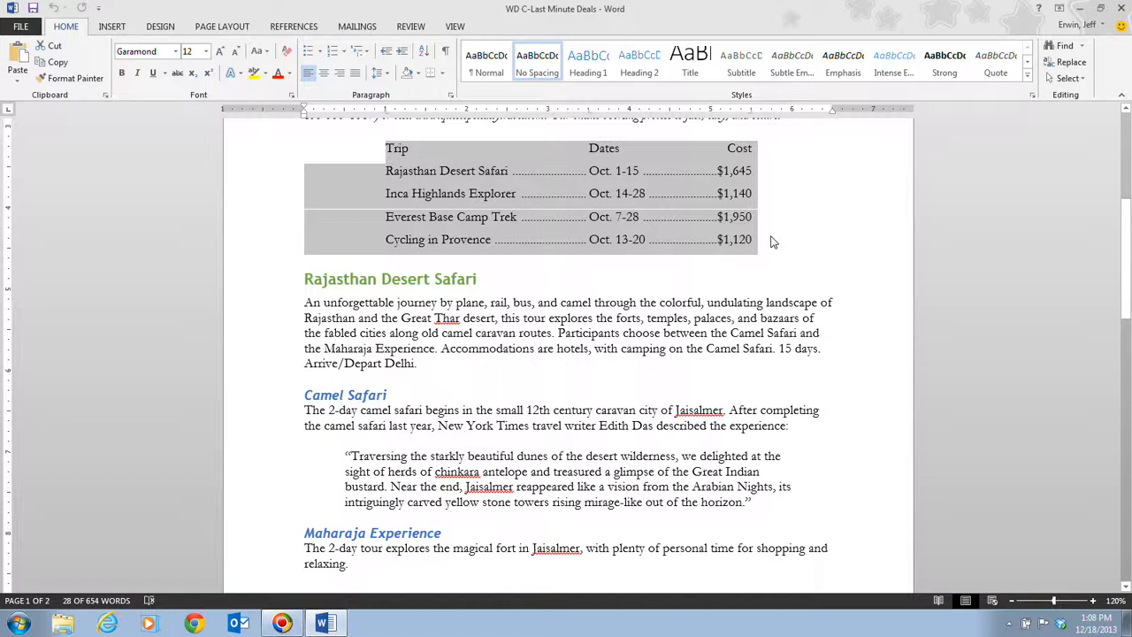
left_click(418, 75)
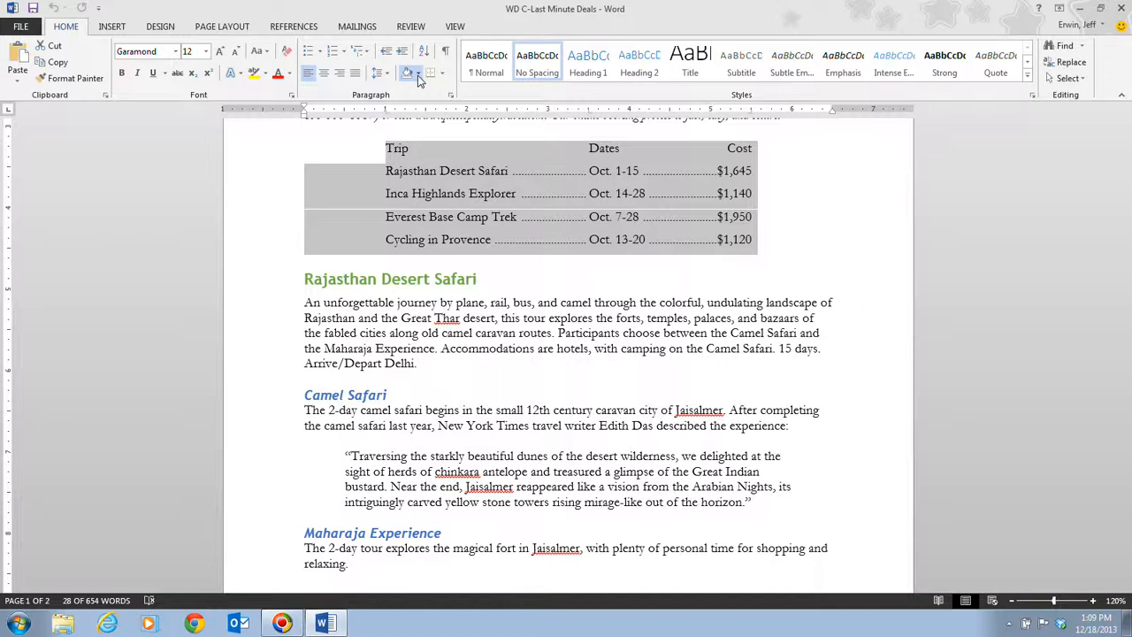
left_click(419, 76)
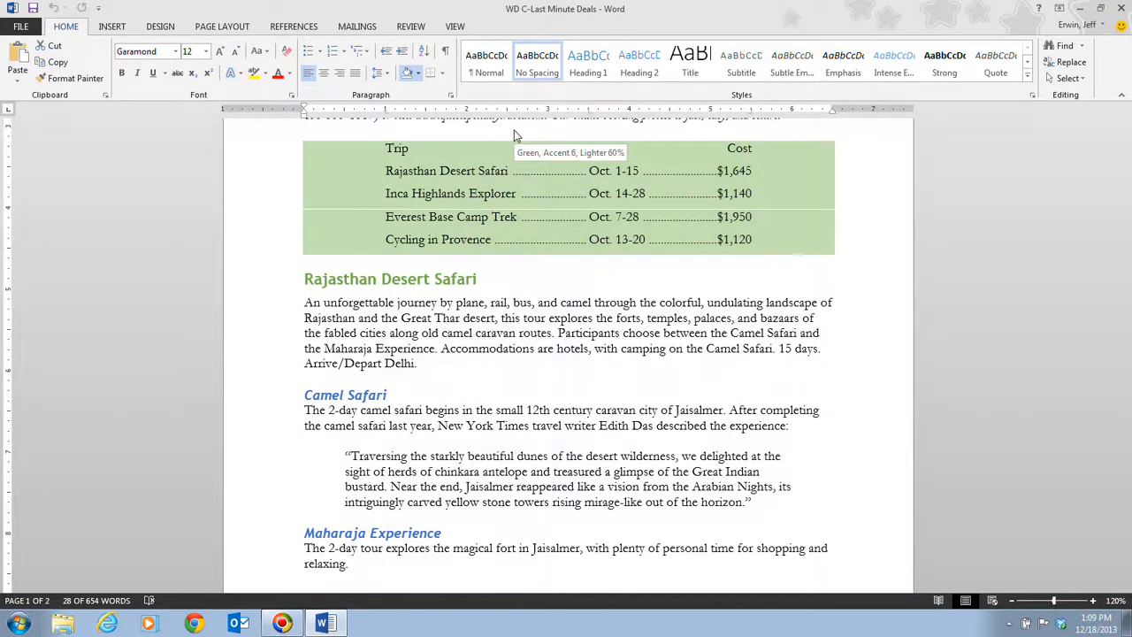
left_click(518, 135)
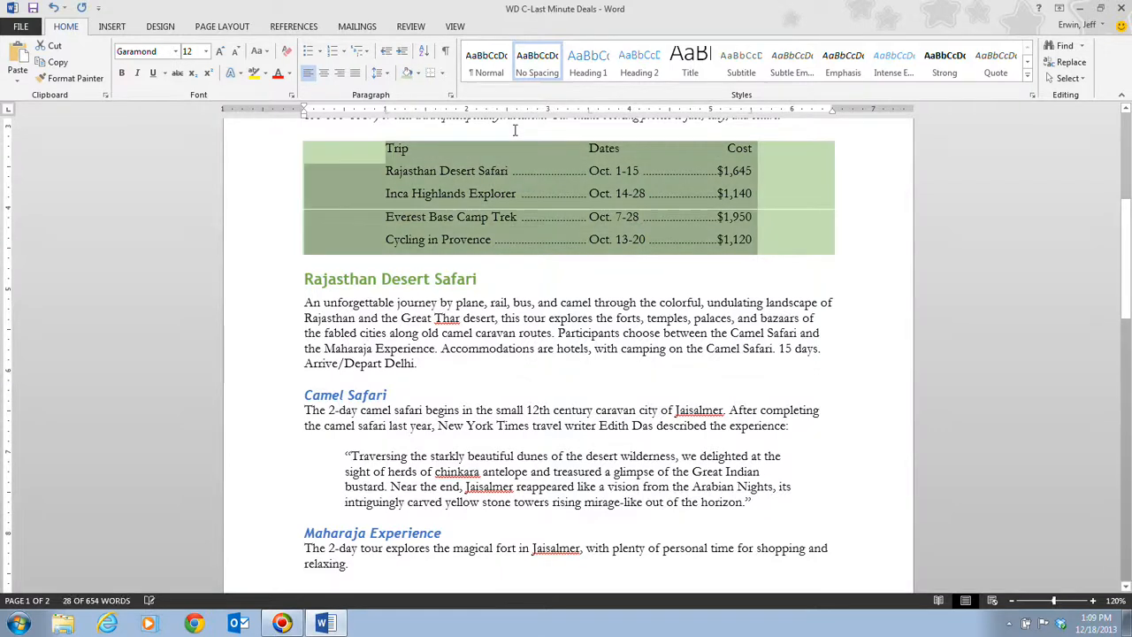
left_click(273, 306)
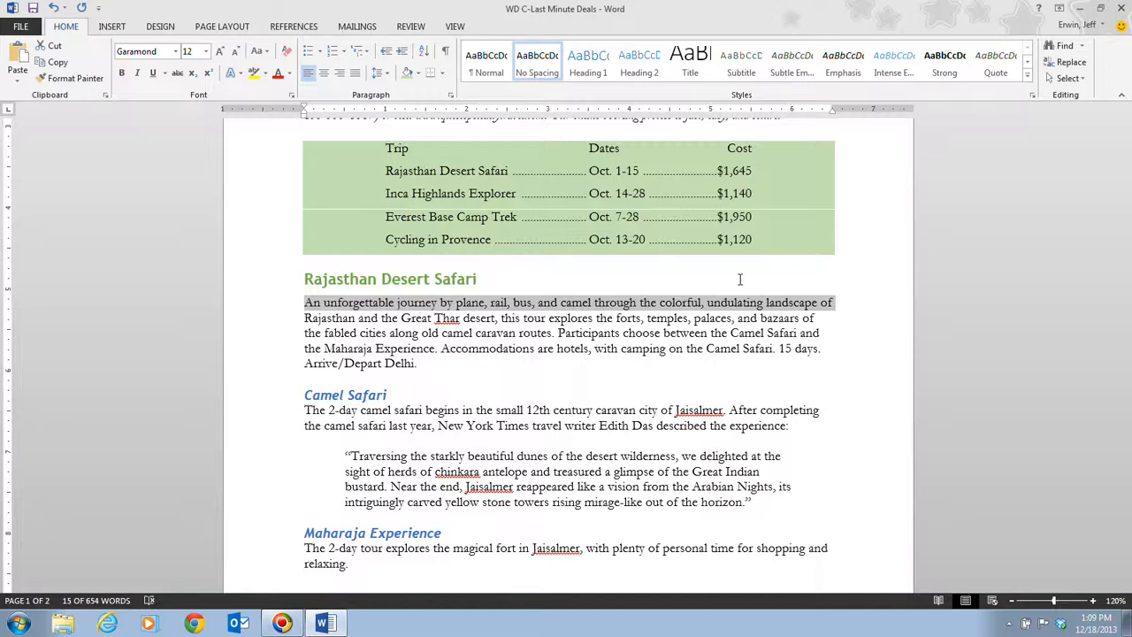
scroll(626, 256, "down", 1)
scroll(496, 324, "up", 5)
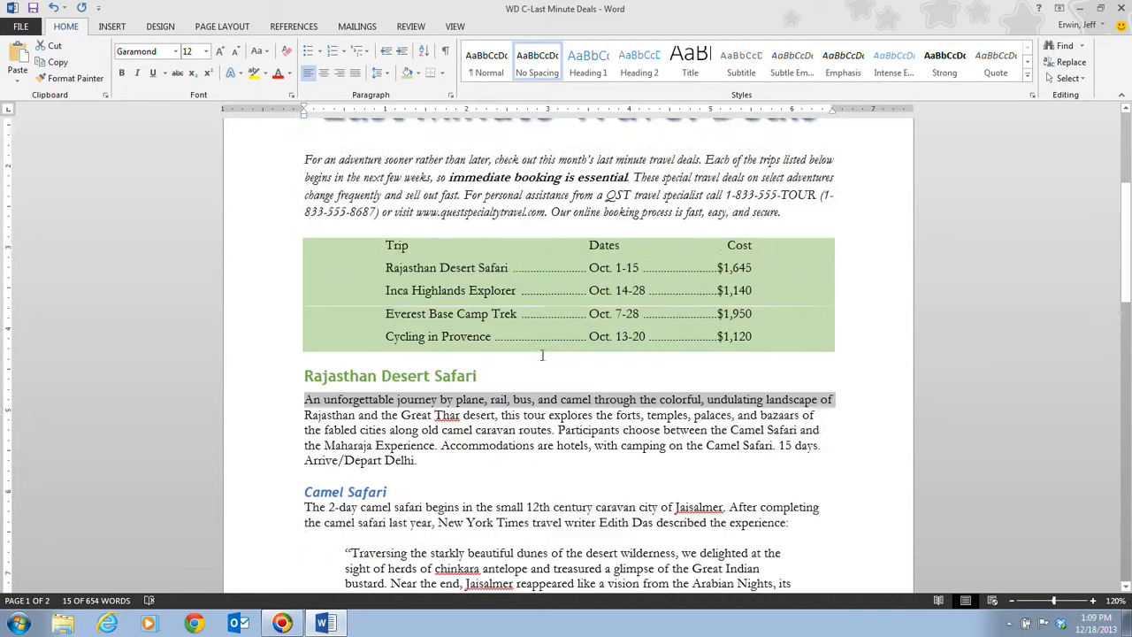
Step: Indent the shaded trip list to about 0.75 inch on the left and the 5.75-inch mark on the right
scroll(390, 311, "down", 3)
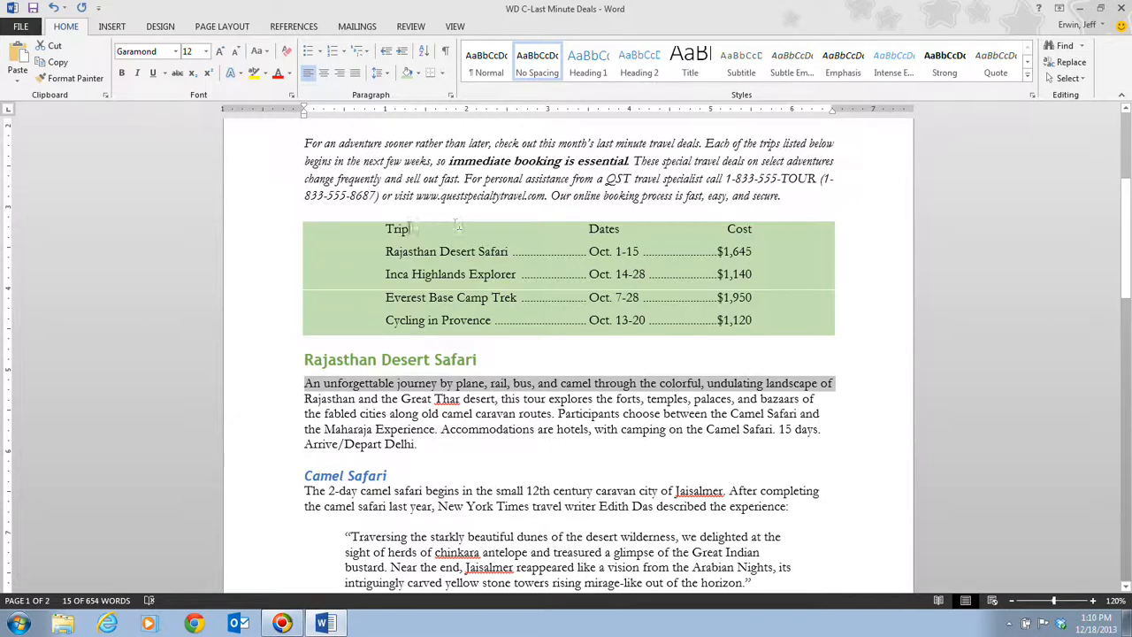
left_click_drag(386, 229, 759, 319)
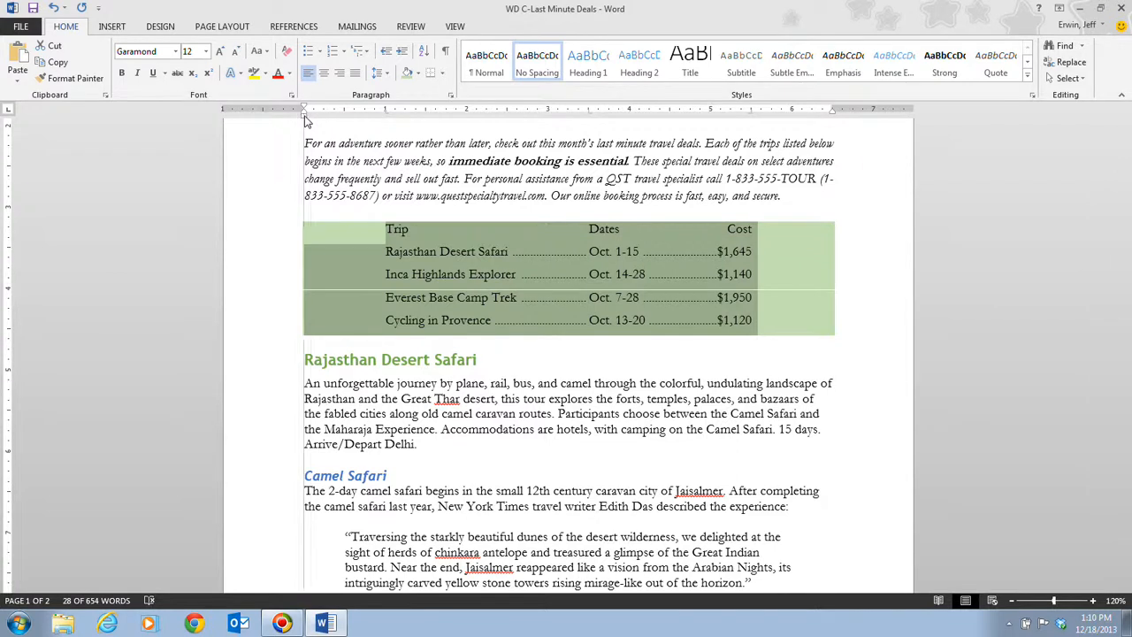
left_click_drag(304, 118, 364, 117)
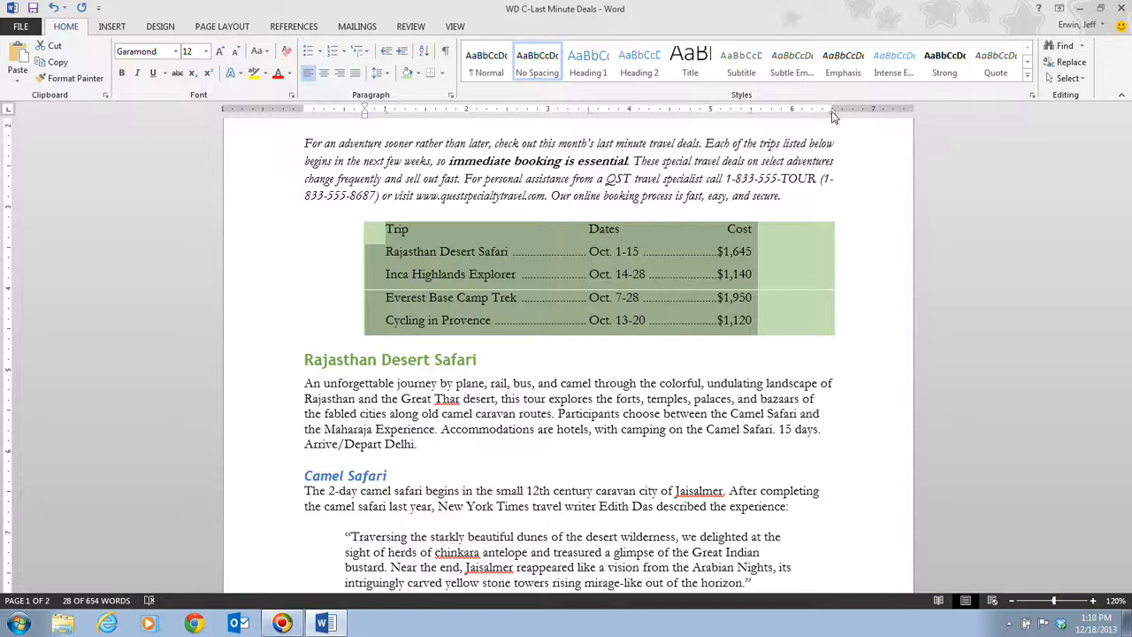
left_click_drag(831, 115, 772, 107)
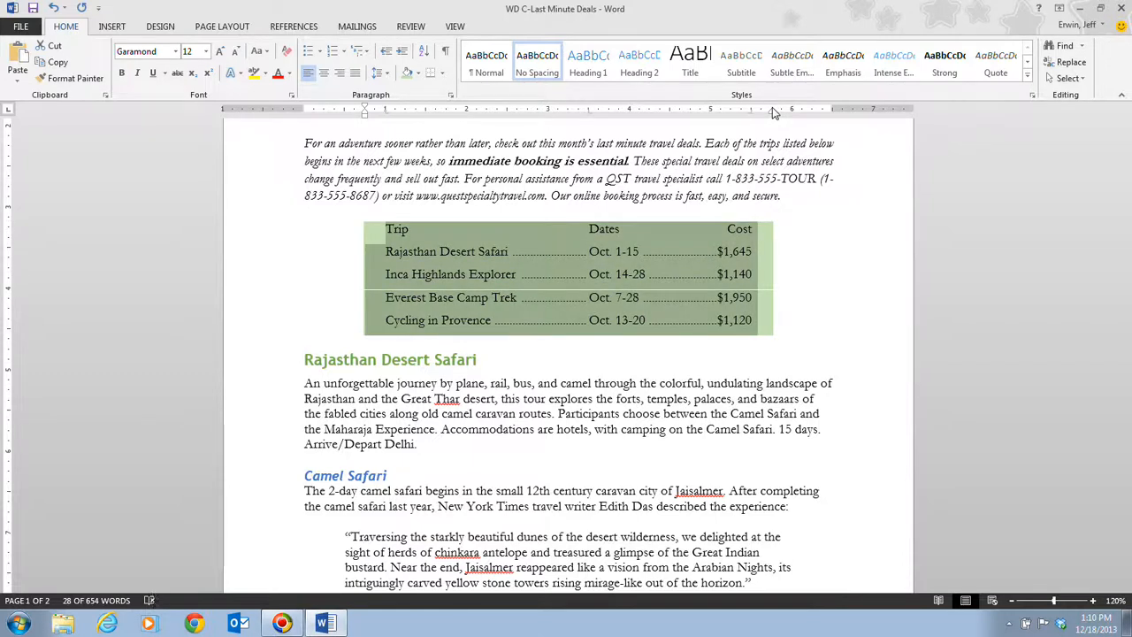
left_click(808, 237)
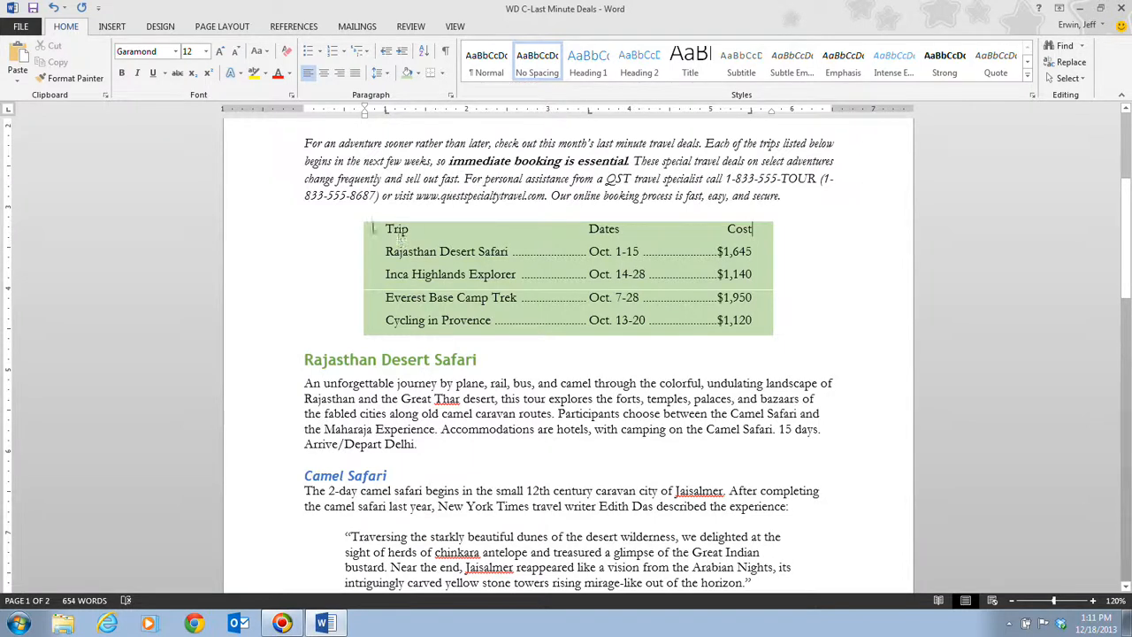
Step: Apply a plain outside border around the shaded trip list
mouse_move(376, 228)
left_mouse_down()
mouse_move(369, 322)
mouse_move(773, 325)
left_mouse_up()
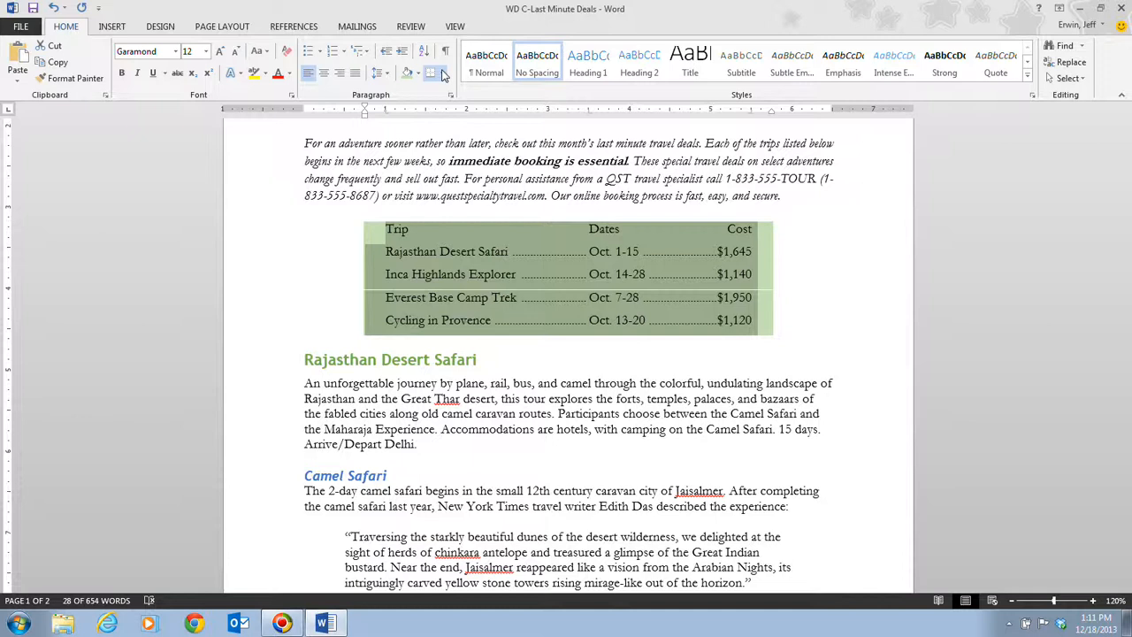
left_click(481, 283)
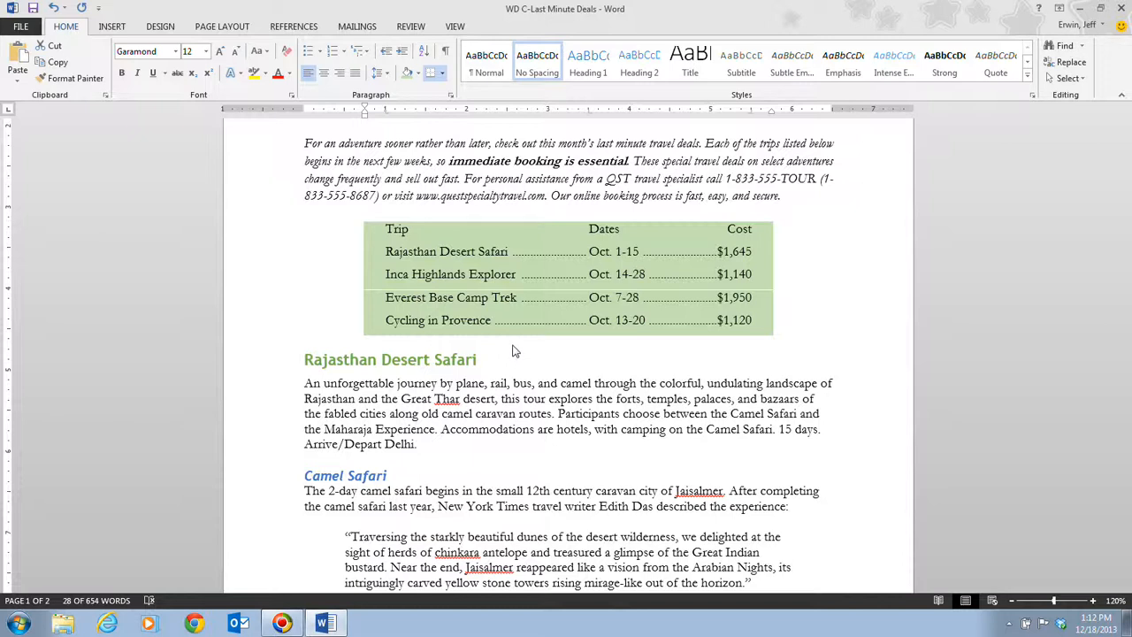
key("ctrl+z")
key("ctrl+z")
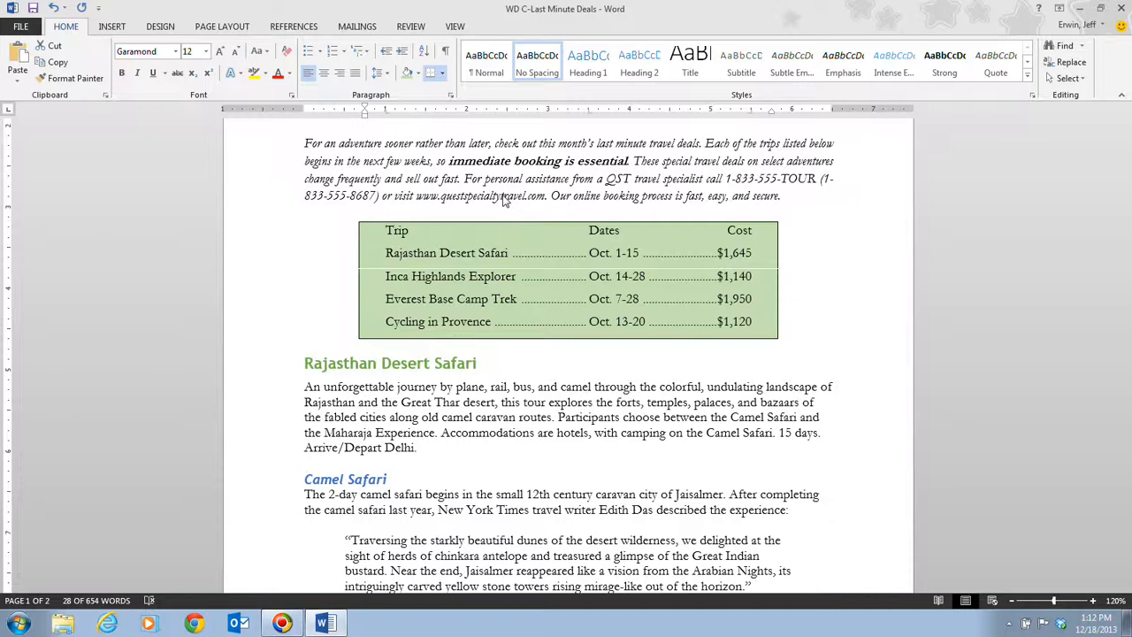
key("ctrl+z")
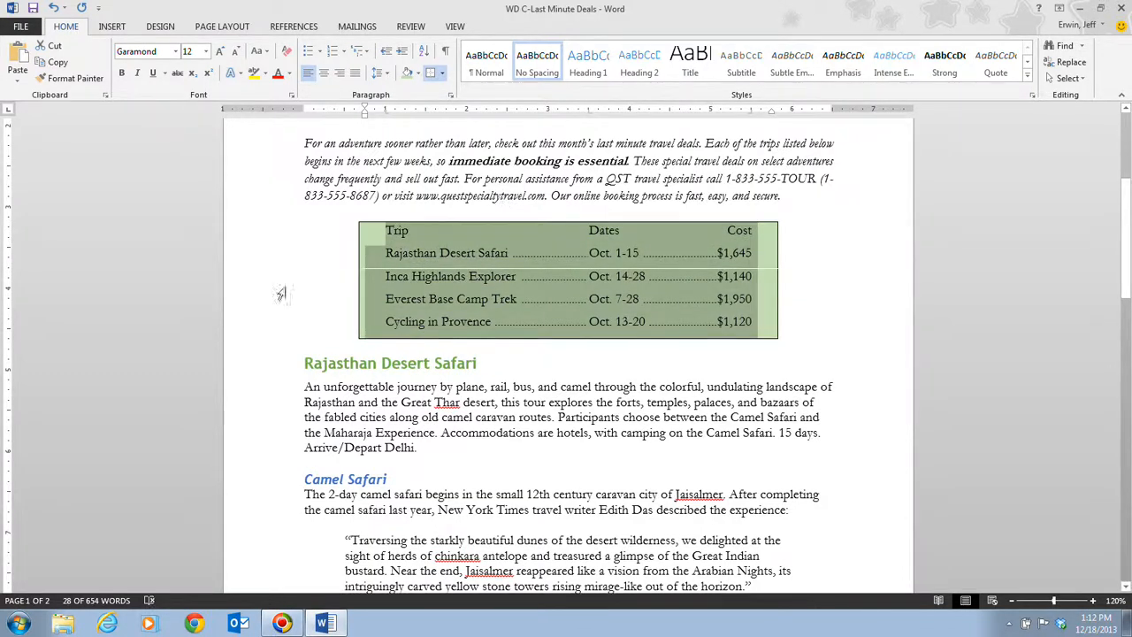
left_click(304, 285)
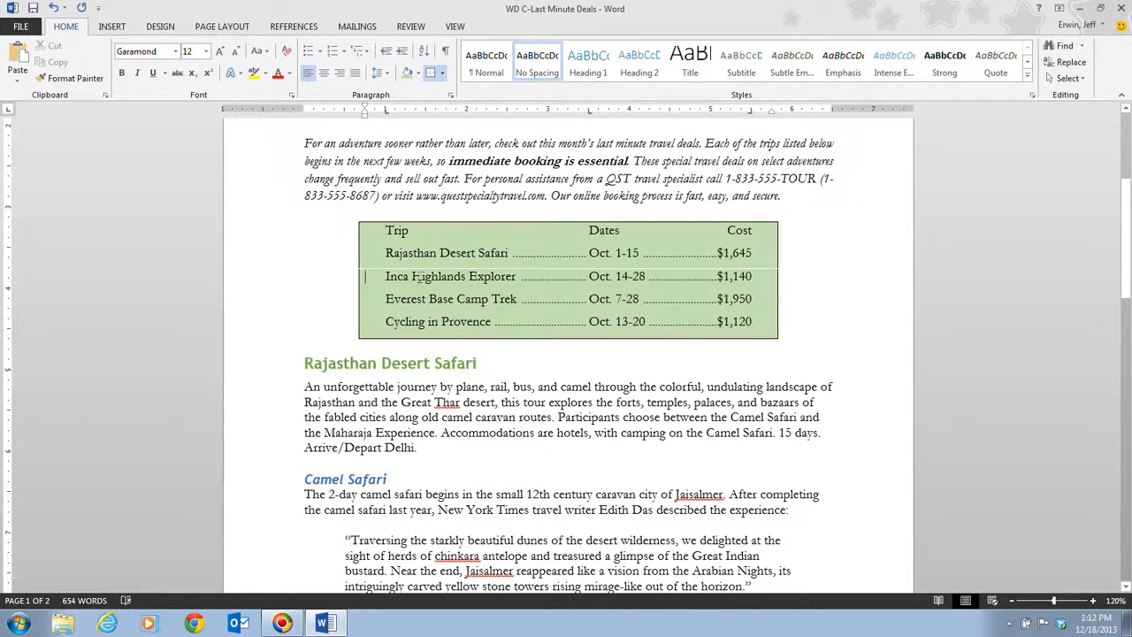
Step: Choose a Box paragraph border with a double-line style for the trip list in Borders and Shading
left_click_drag(374, 230, 775, 327)
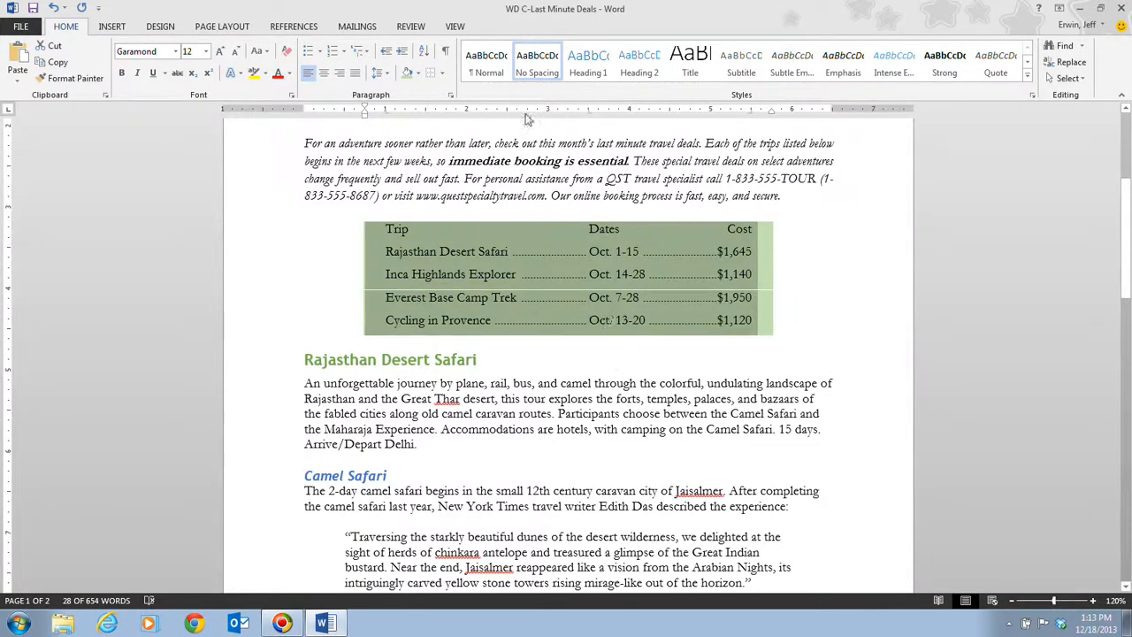
left_click(431, 73)
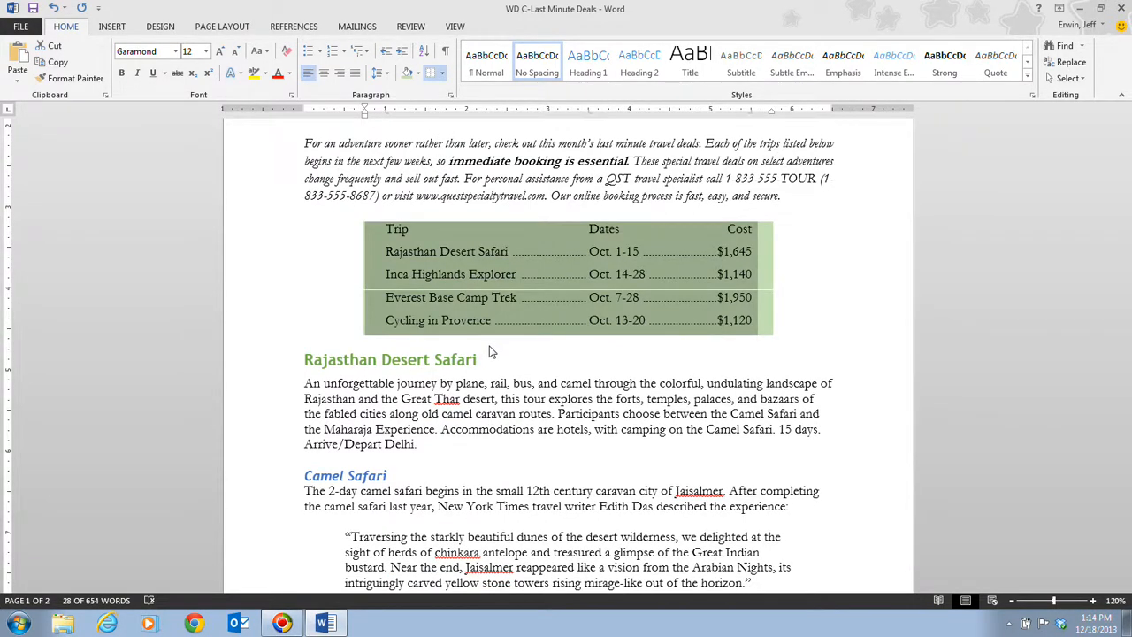
left_click(492, 352)
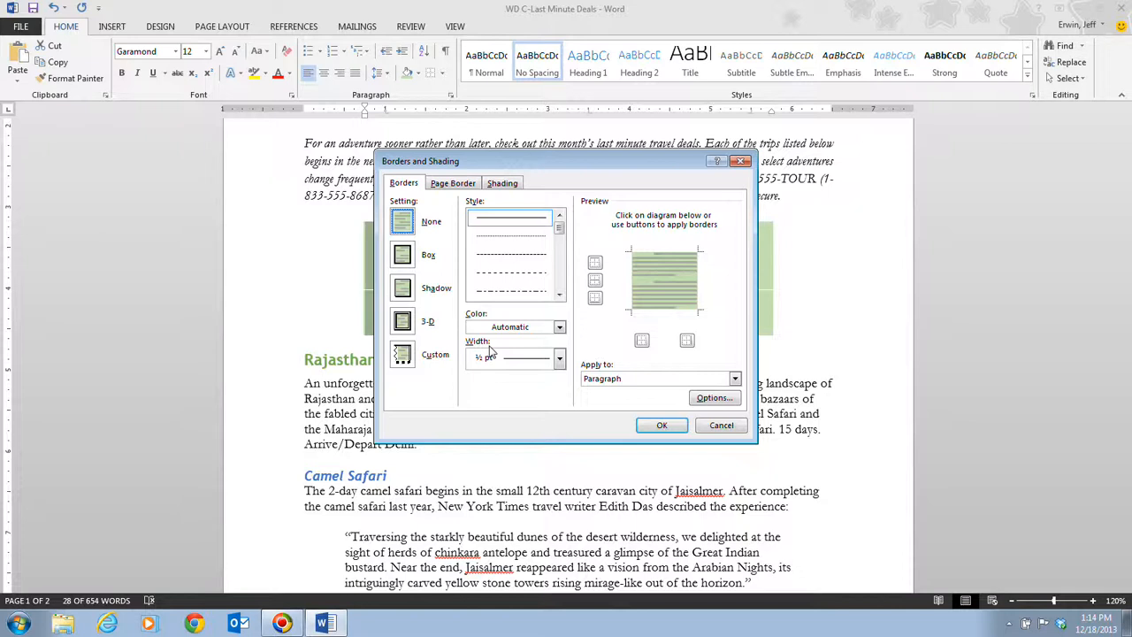
left_click(404, 257)
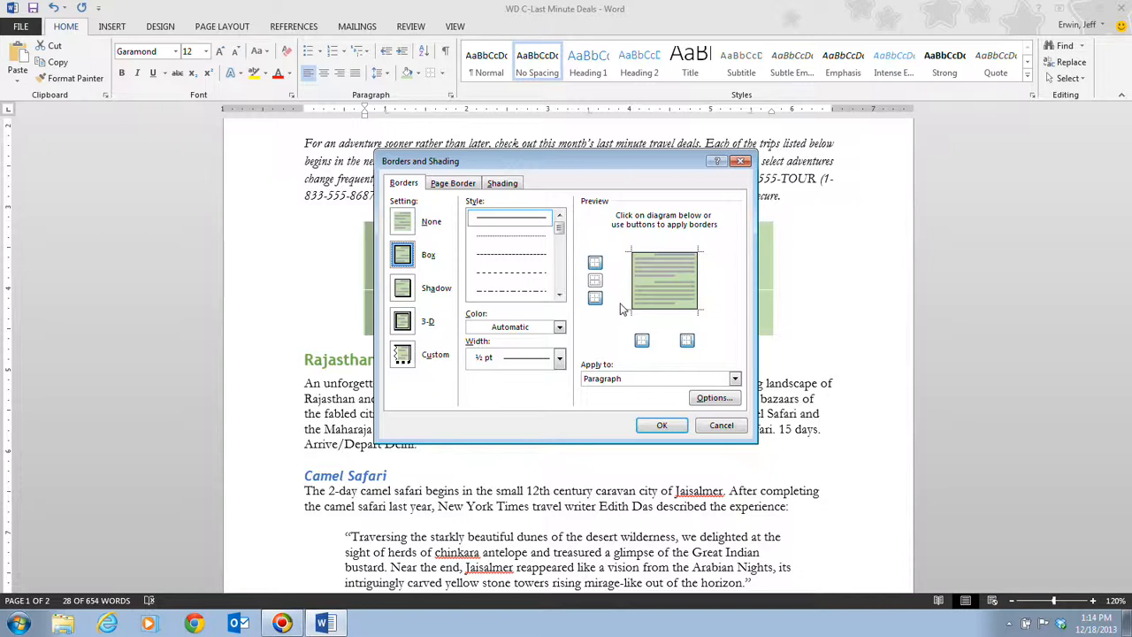
left_click(559, 295)
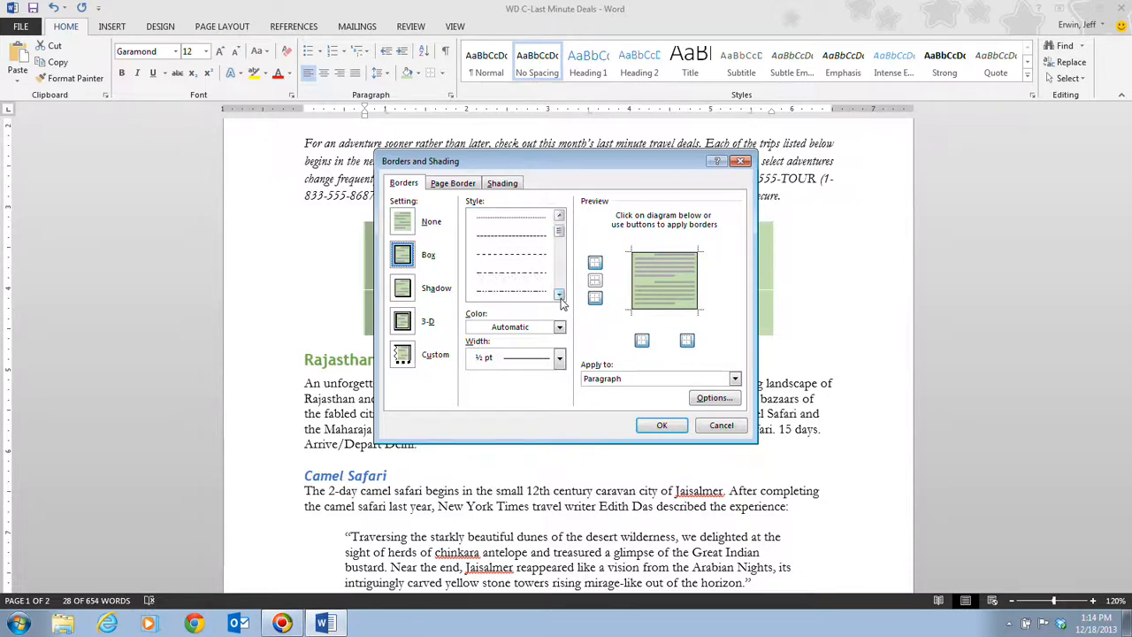
left_click(559, 294)
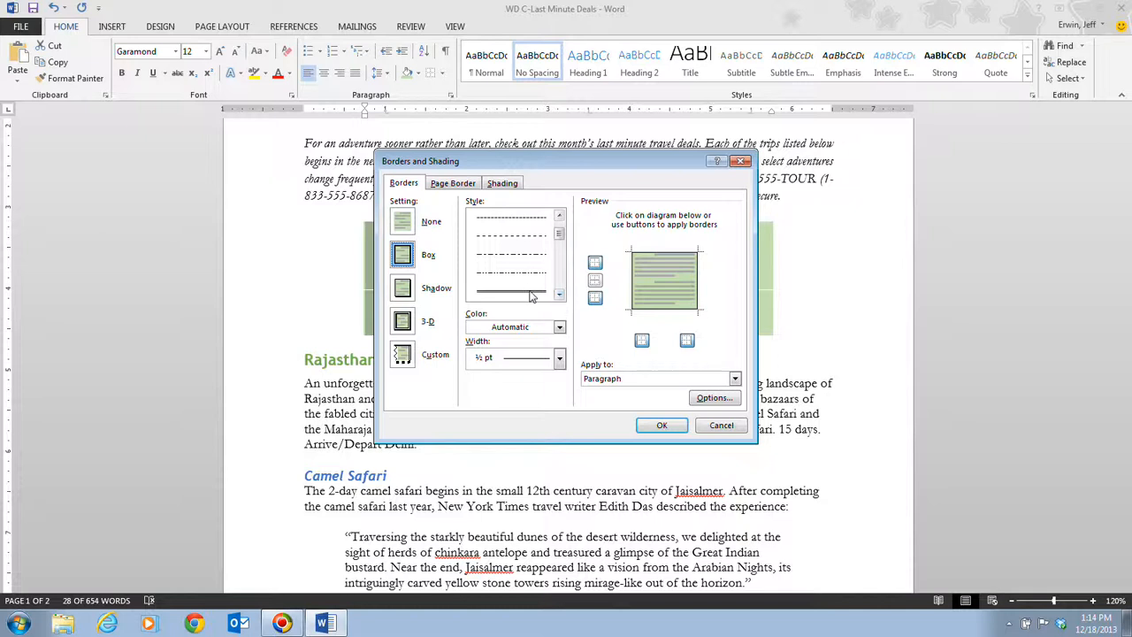
left_click(558, 294)
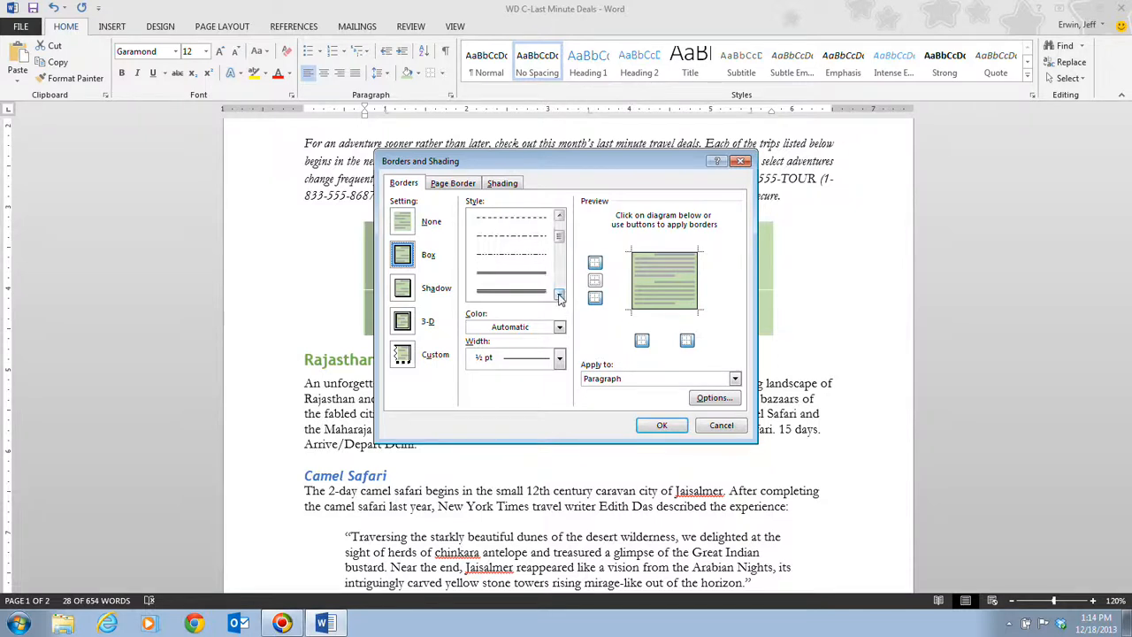
left_click(559, 295)
left_click(528, 259)
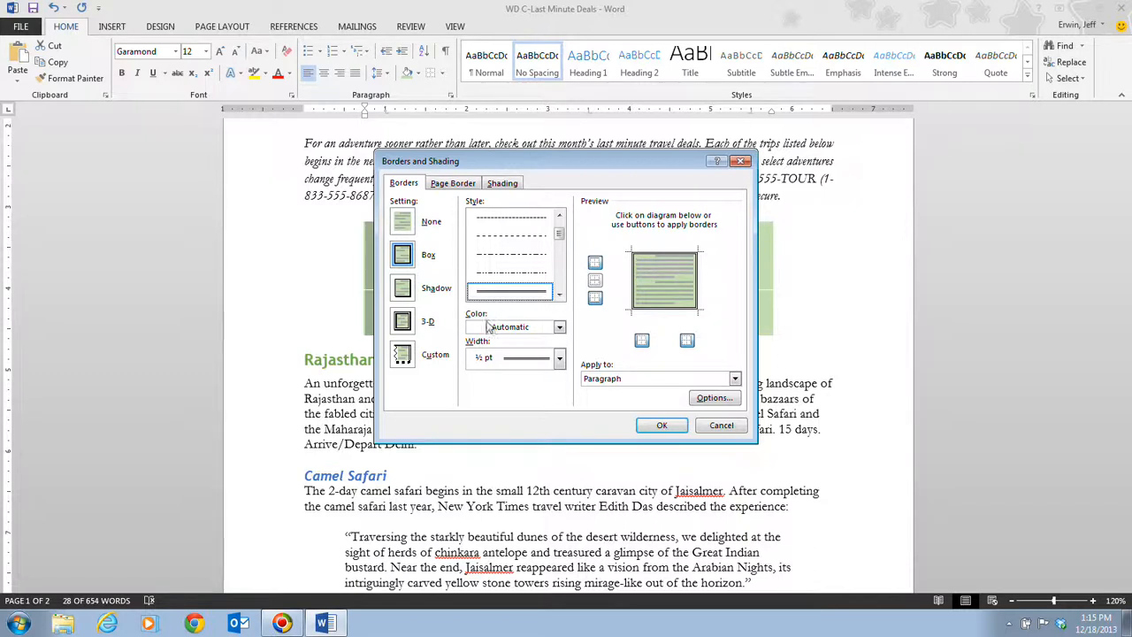
Step: Set the box border to a dark shade of Blue, Accent 5 and a 1 ½ pt width, and apply it
left_click(559, 328)
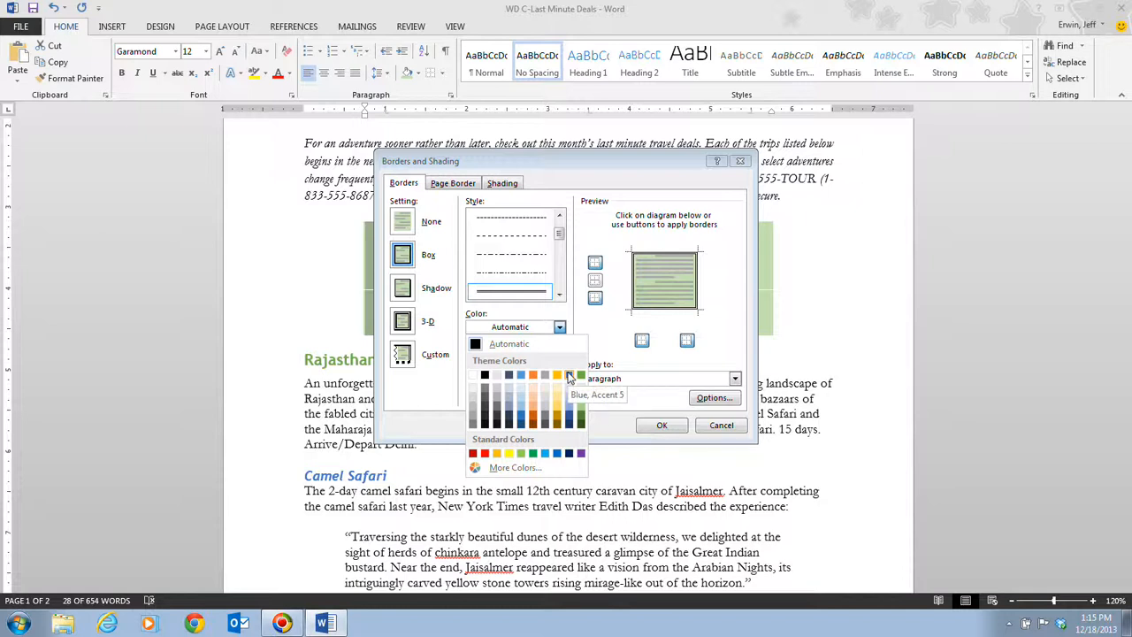
left_click(569, 419)
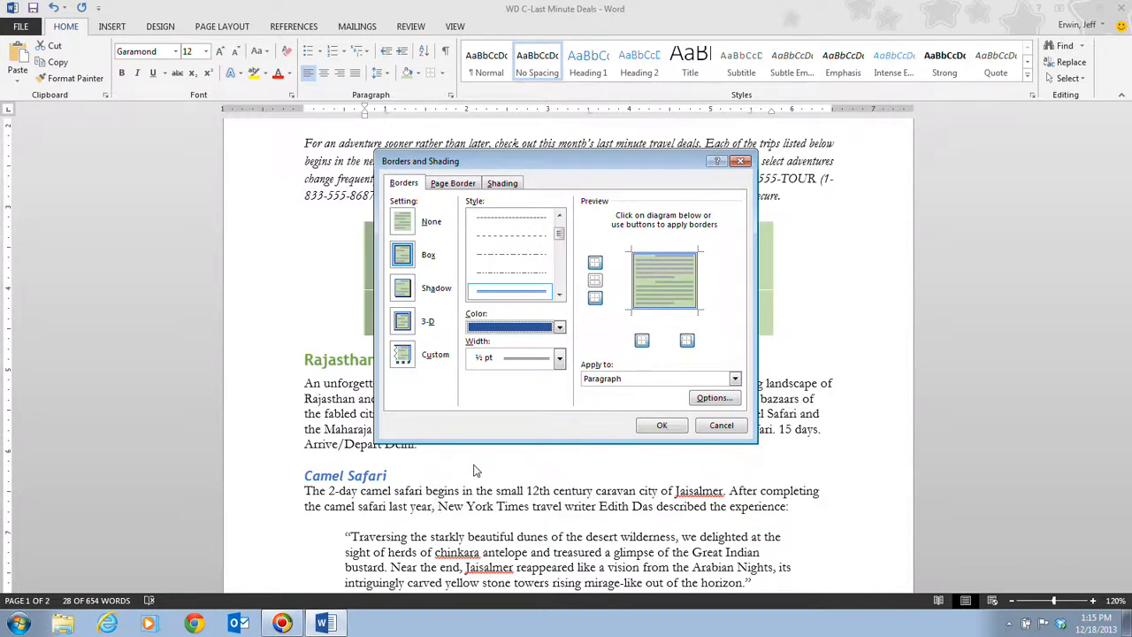
left_click(560, 360)
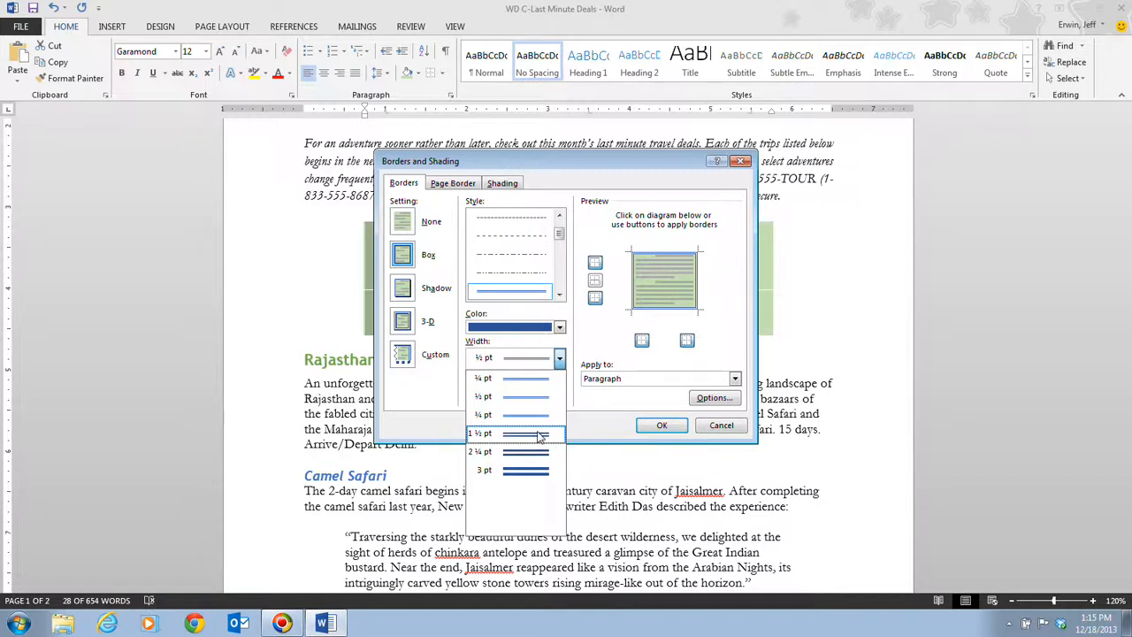
left_click(540, 435)
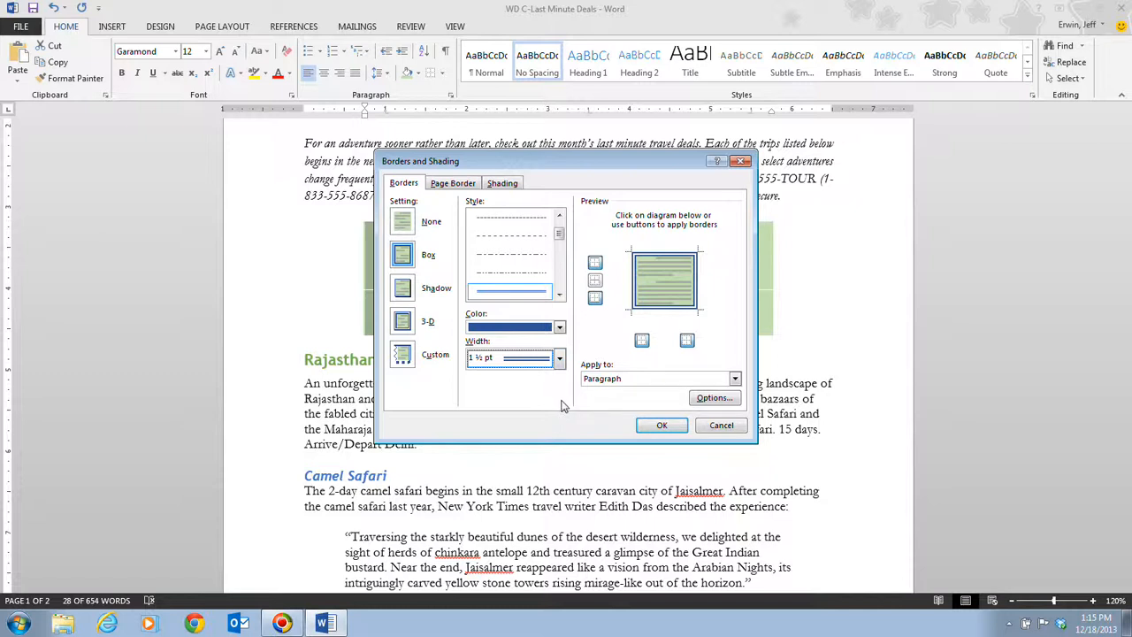
left_click(660, 426)
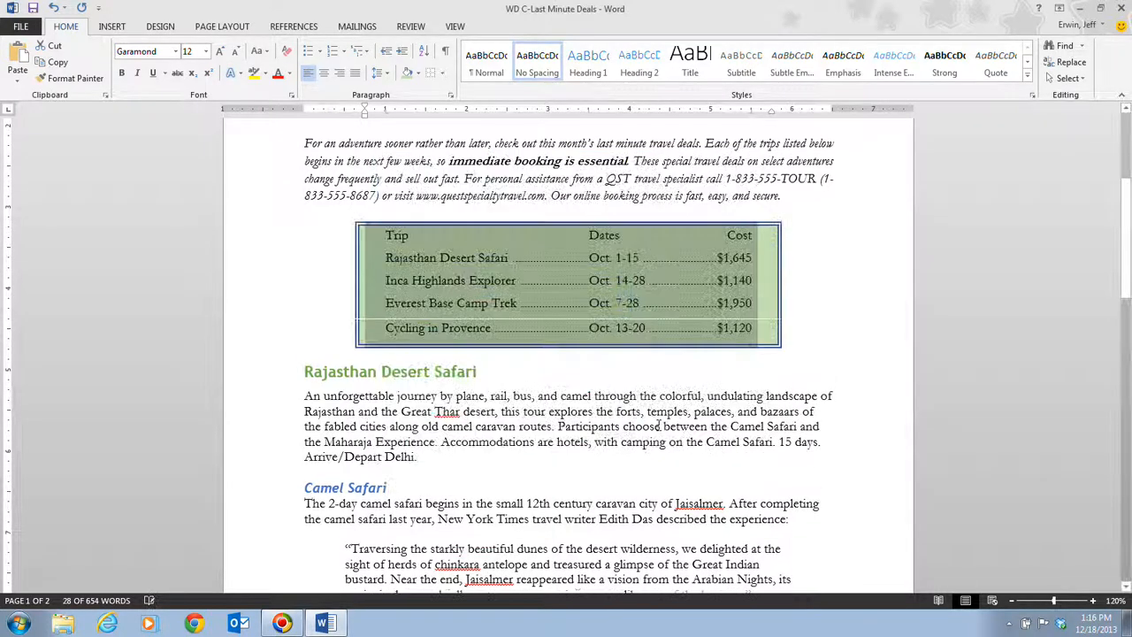
Step: Save the document and reselect all five lines of the bordered trip list
key("ctrl+s")
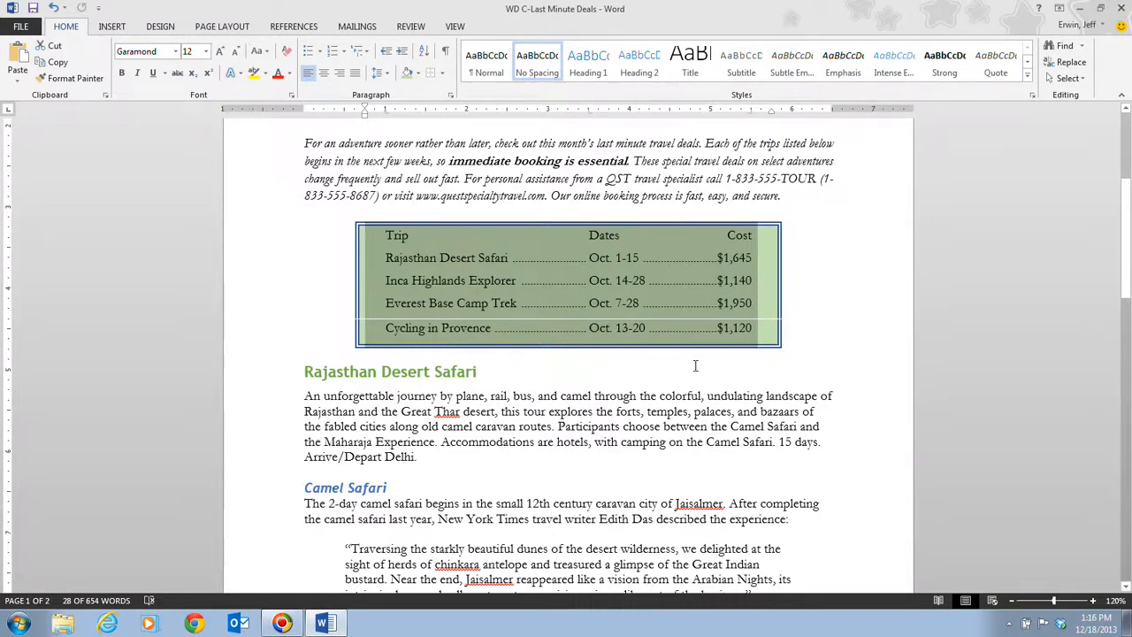
left_click(336, 304)
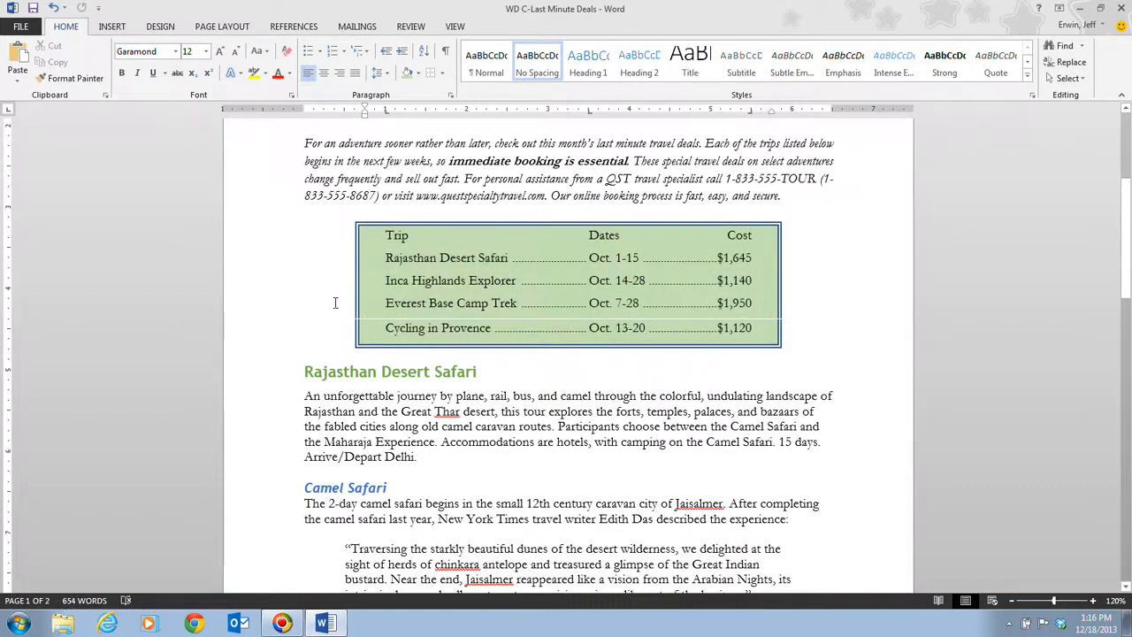
left_click_drag(375, 233, 801, 342)
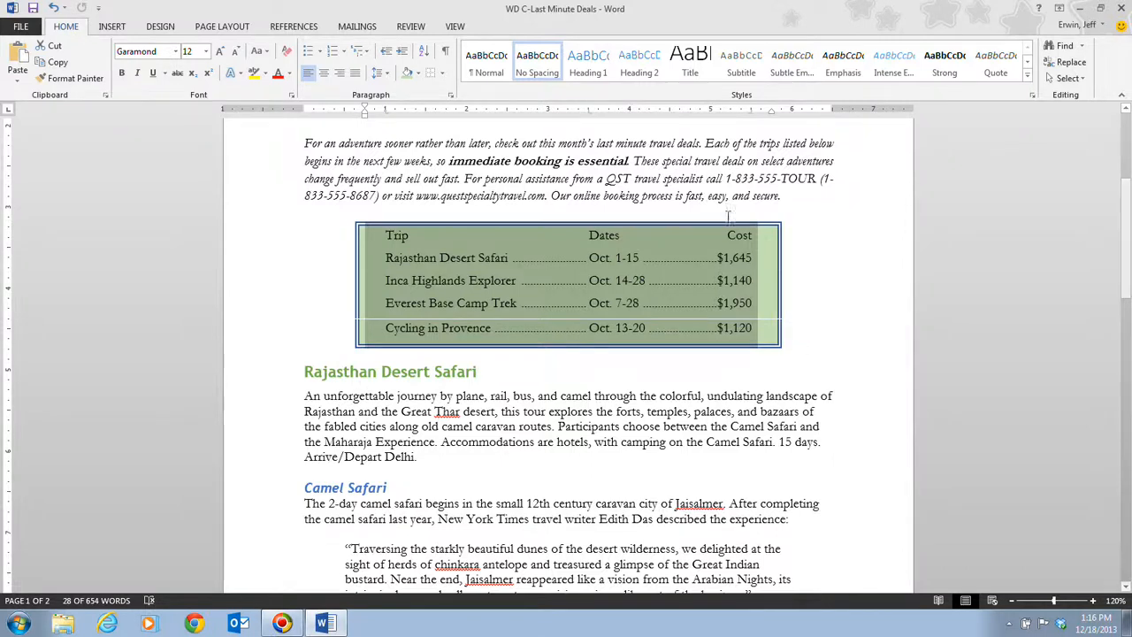
Step: Make the trip list text bold and set its font color to Blue, Accent 5, Darker 25%
left_click(123, 73)
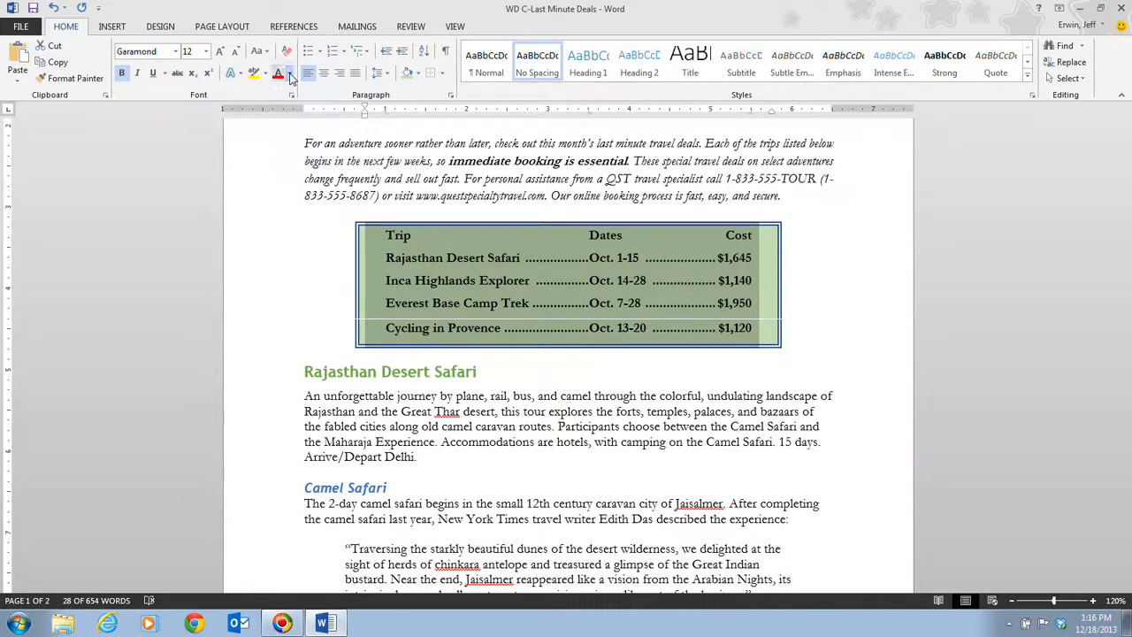
left_click(327, 197)
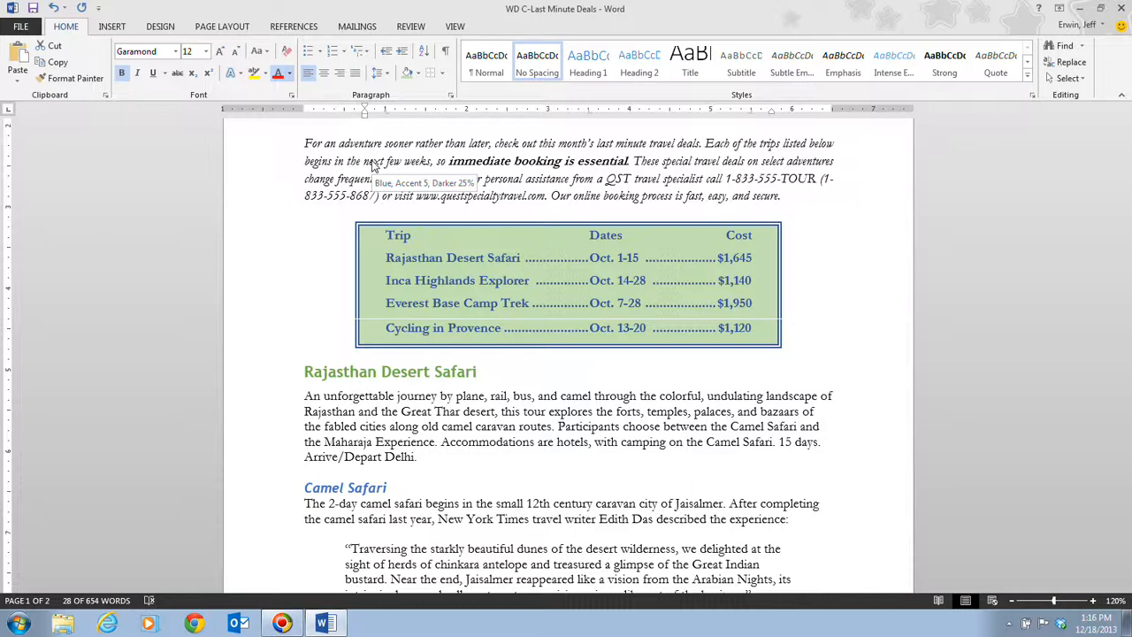
left_click(306, 302)
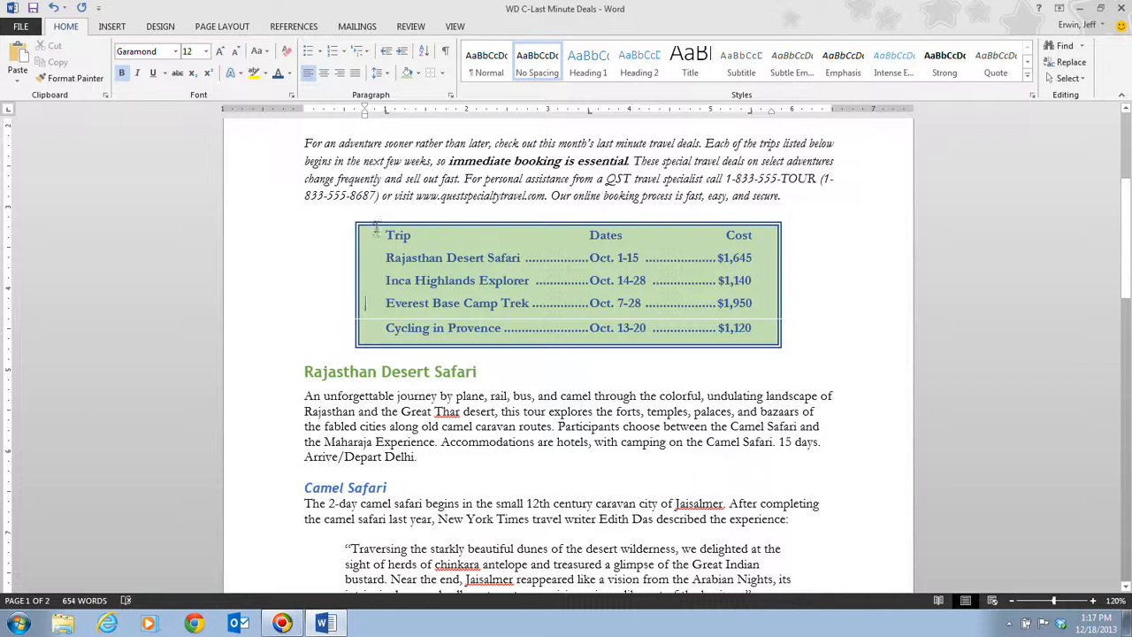
Step: Select the Trip, Dates and Cost heading line of the list and choose a font size of 14 in its Font settings
left_click_drag(380, 234, 758, 247)
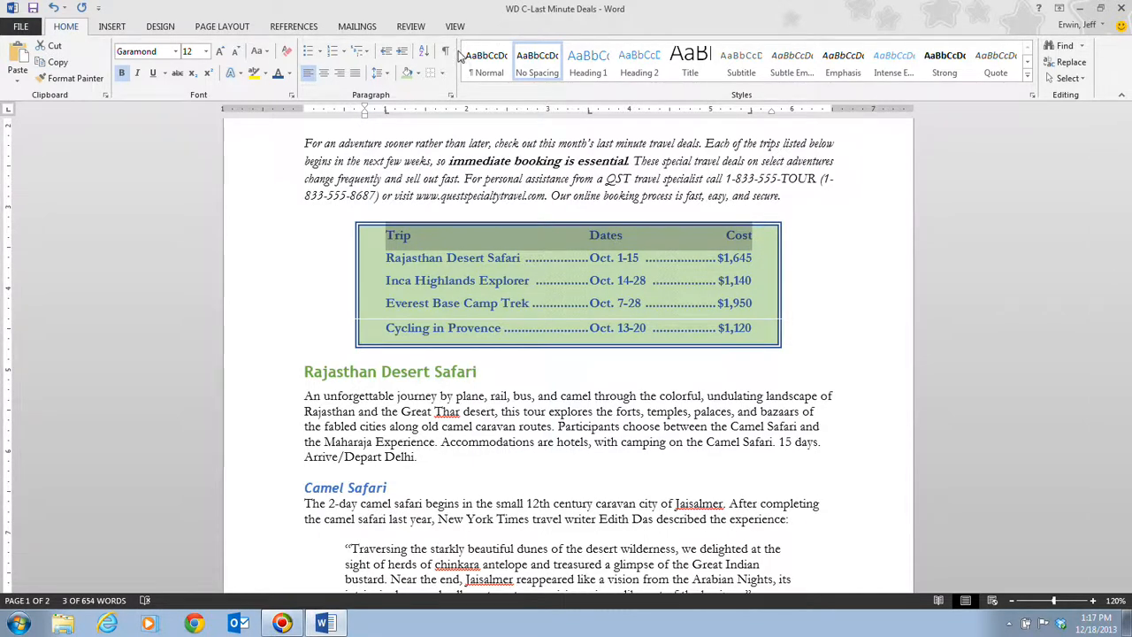
left_click(292, 95)
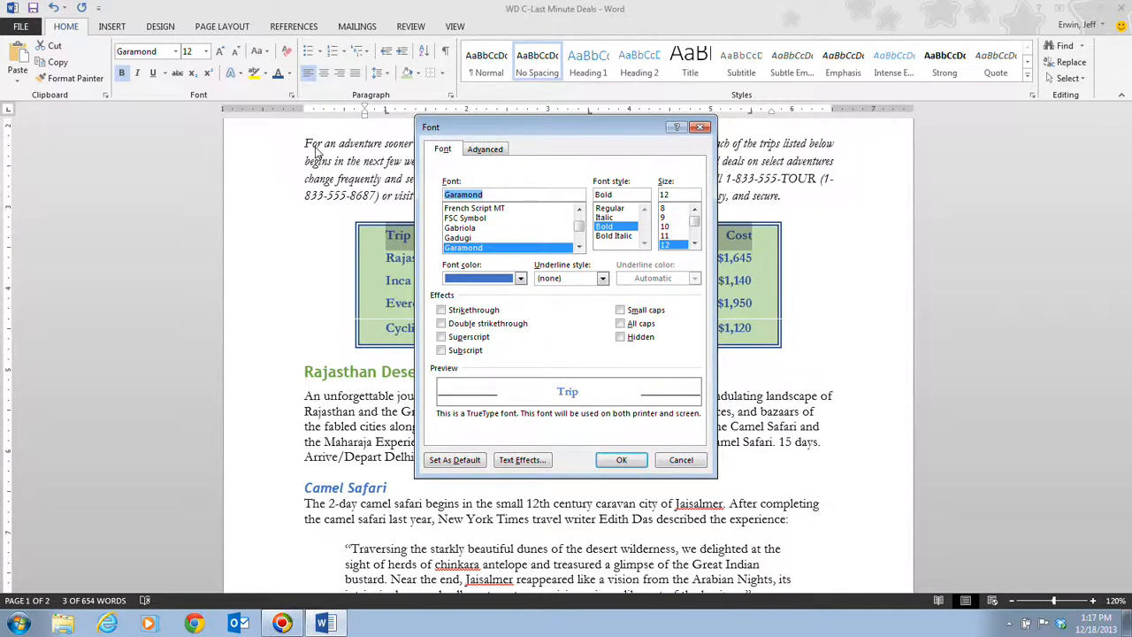
left_click(444, 151)
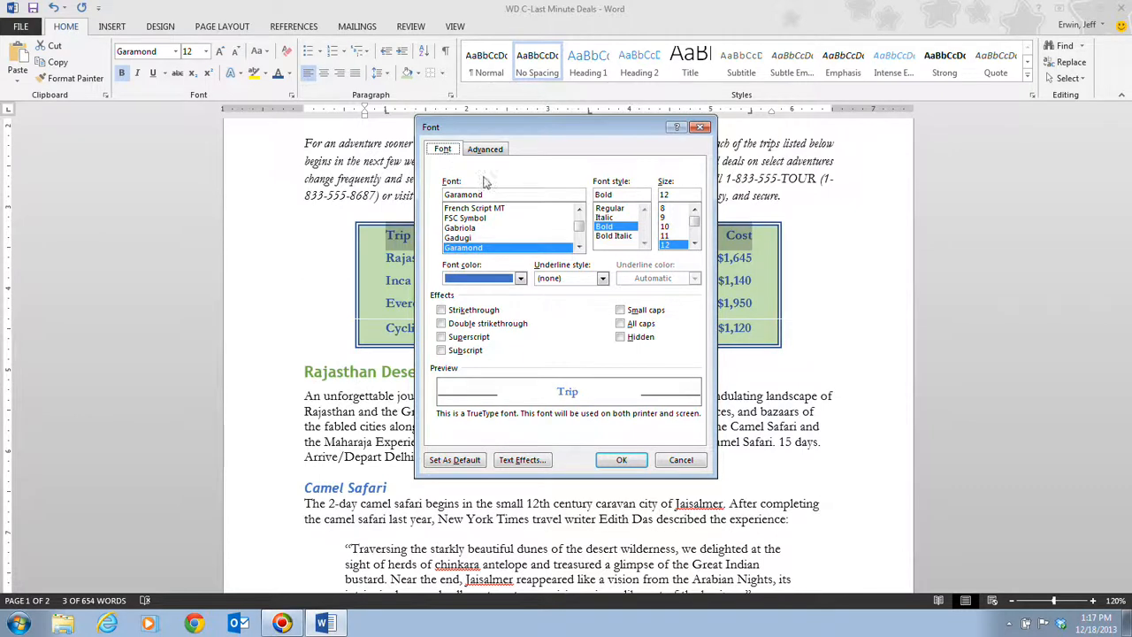
left_click(694, 244)
left_click(694, 244)
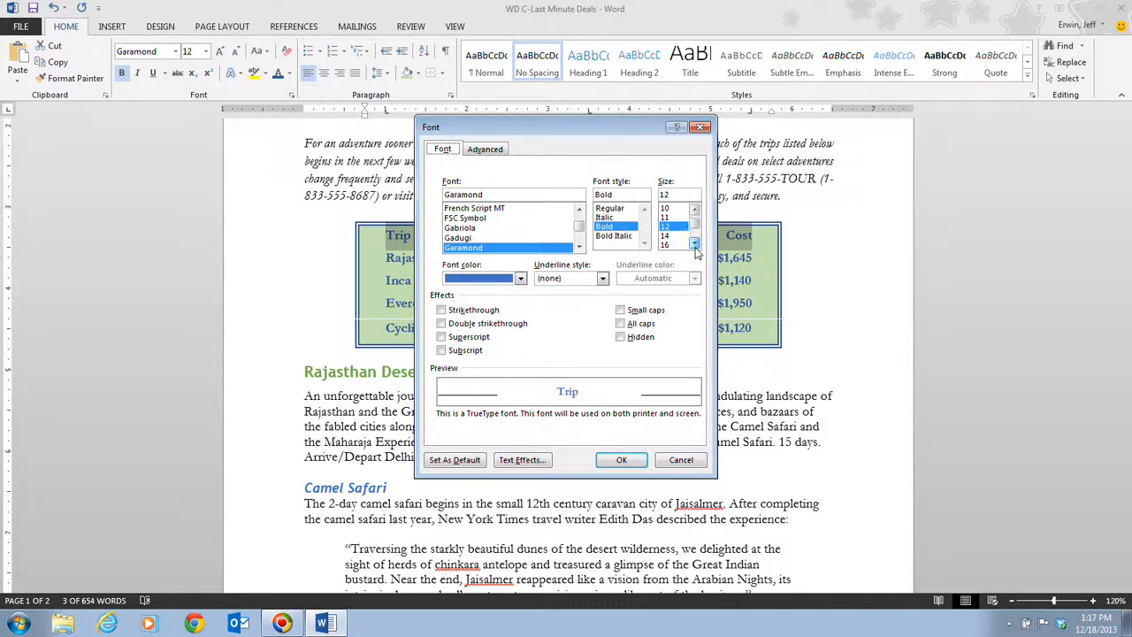
left_click(672, 237)
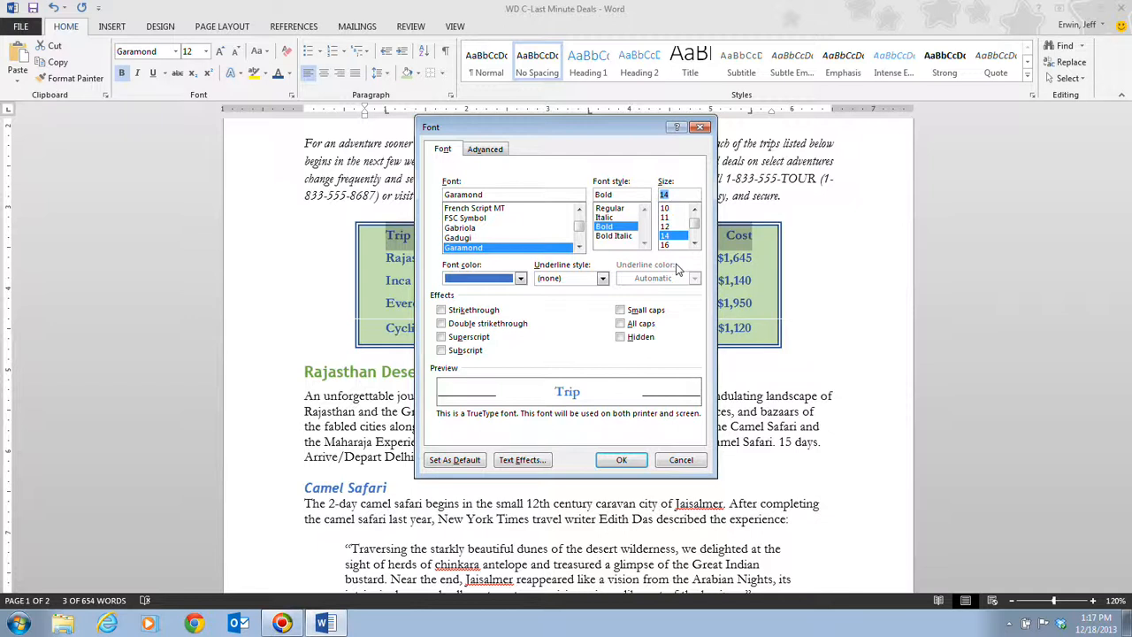
Step: Apply the font color Green, Accent 6, Darker 25% and small caps to the heading line, and save the document
left_click(519, 279)
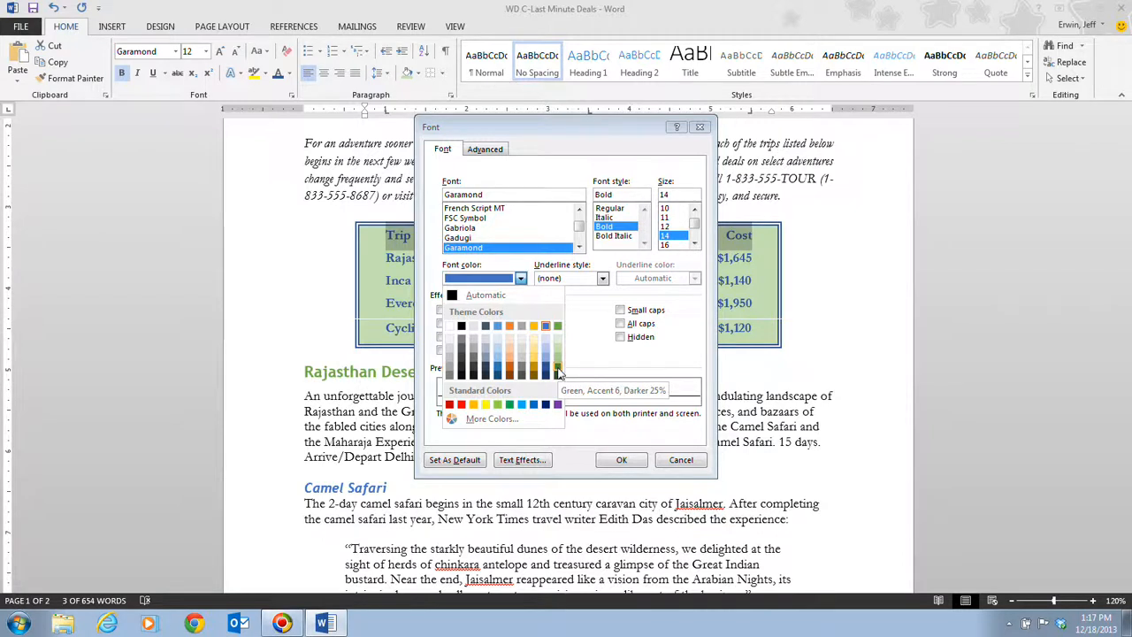
left_click(557, 371)
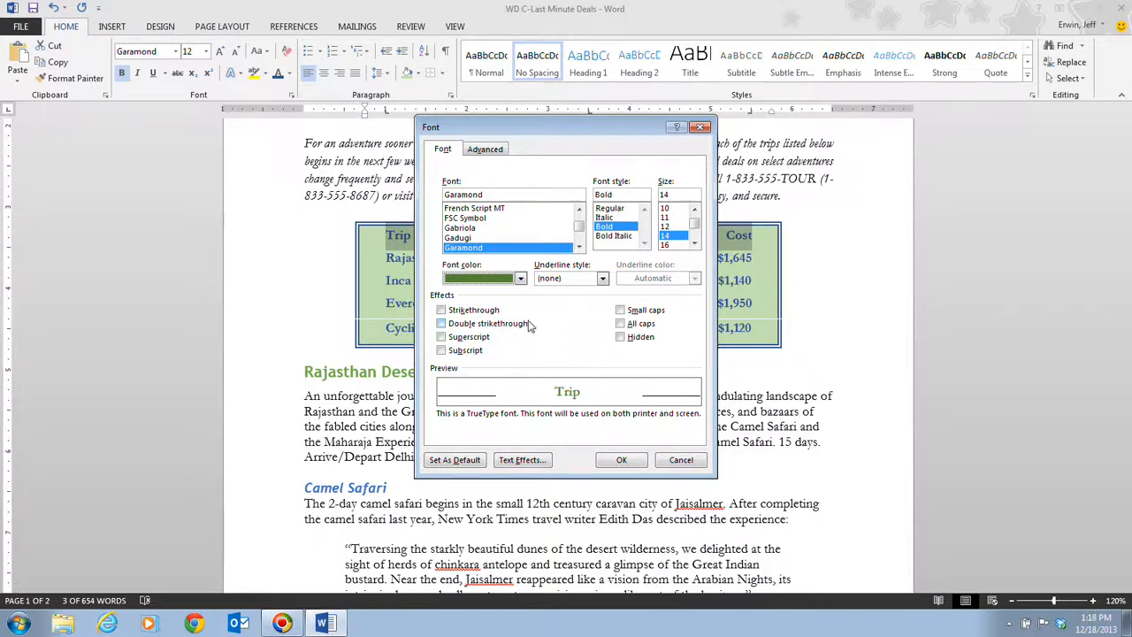
left_click(621, 311)
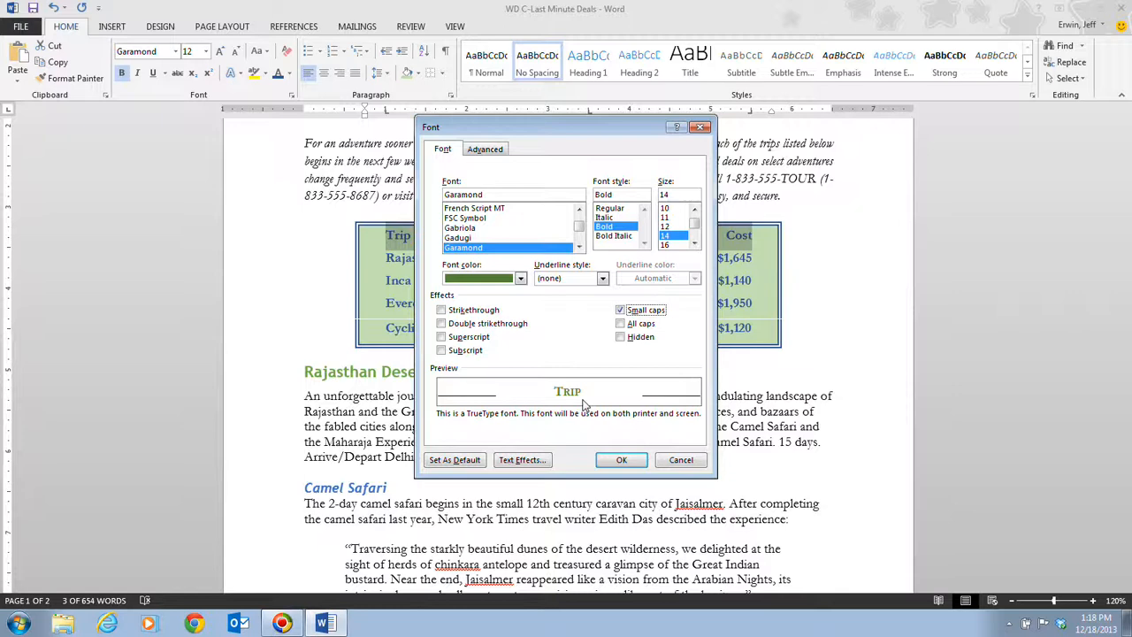
left_click(622, 460)
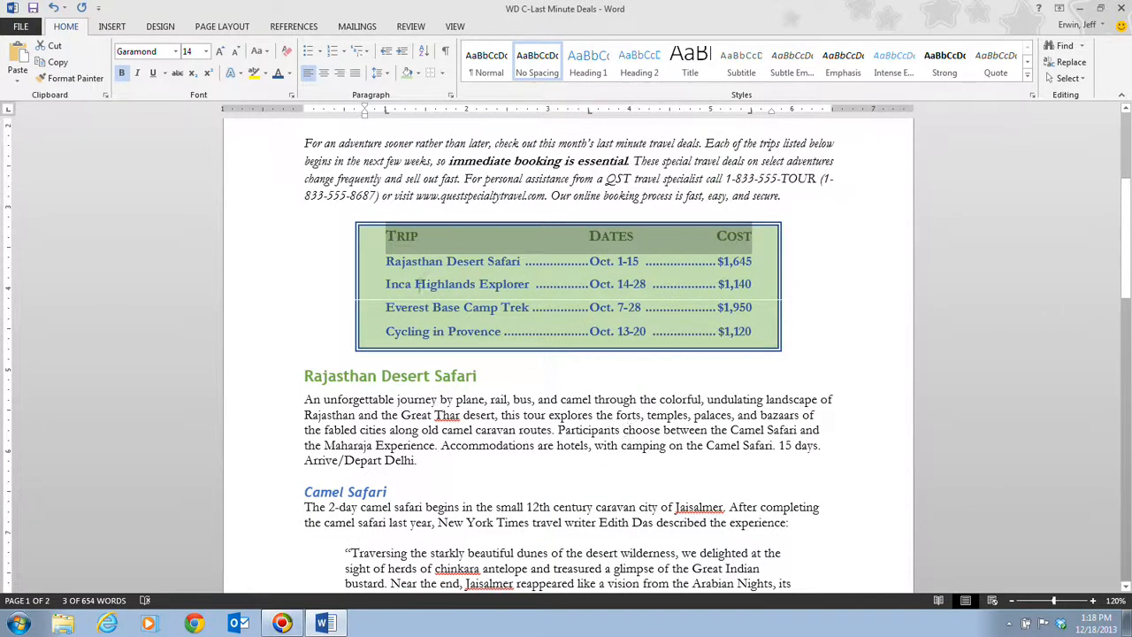
left_click(341, 284)
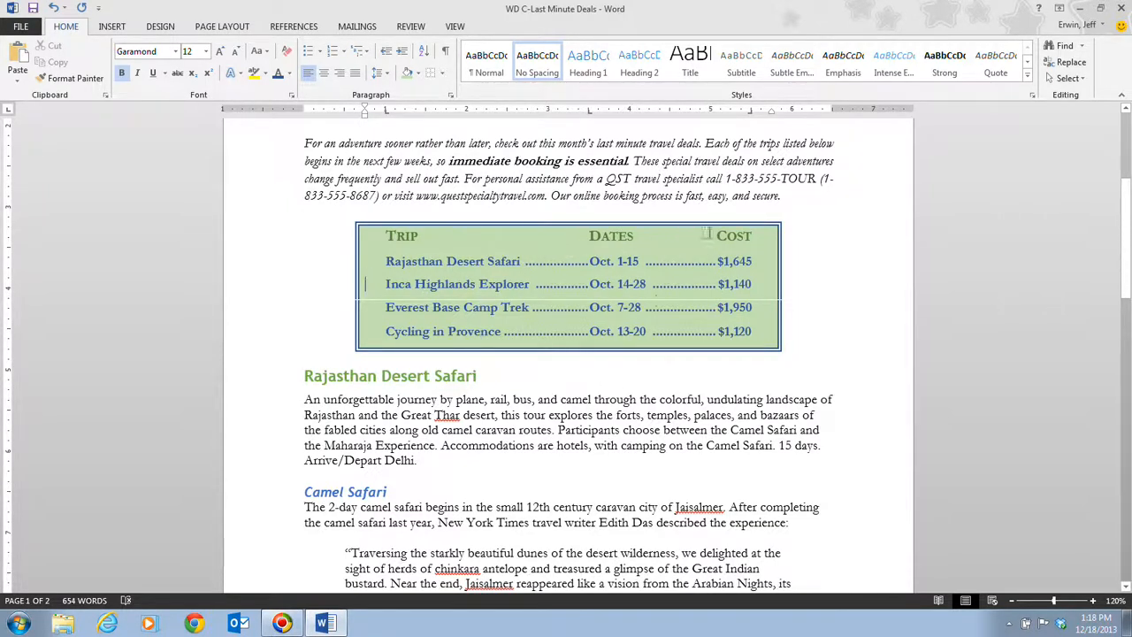
left_click(32, 7)
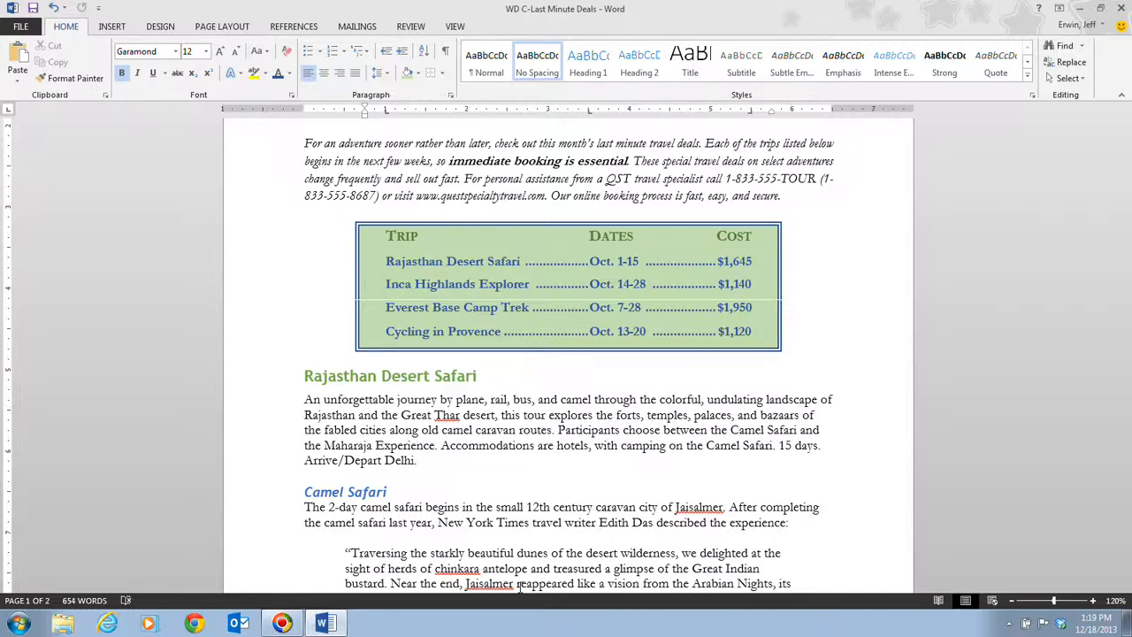
Step: Highlight "adventure sooner rather than later, check out this month's last minute" in yellow in the opening paragraph, and remove that highlight
left_click(257, 77)
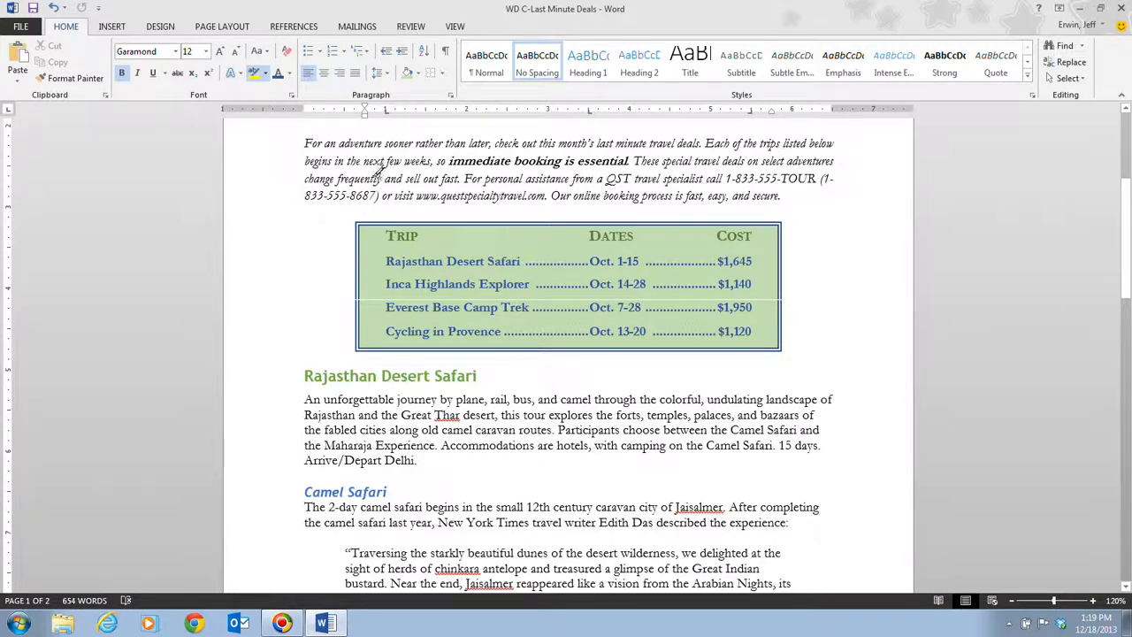
left_click_drag(339, 143, 648, 143)
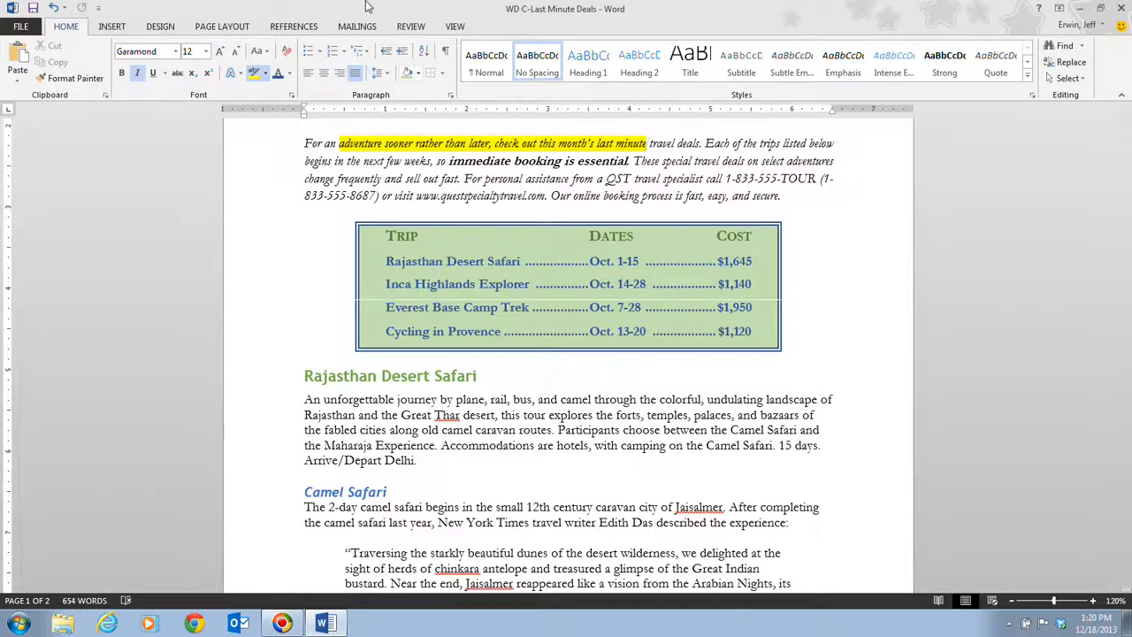
left_click(257, 73)
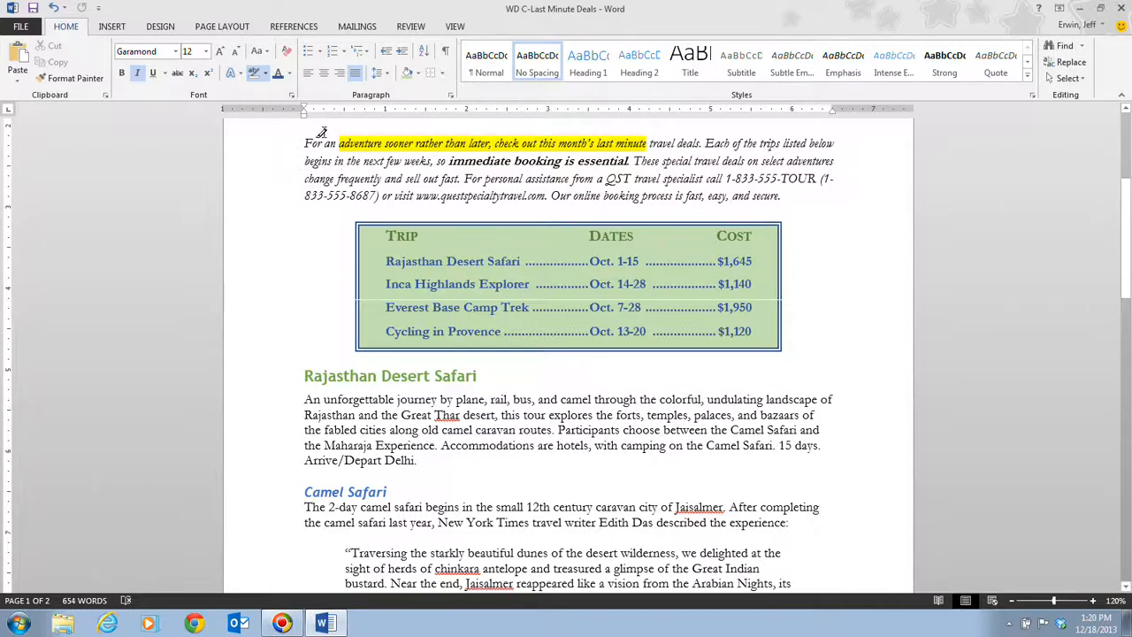
left_click_drag(338, 145, 646, 145)
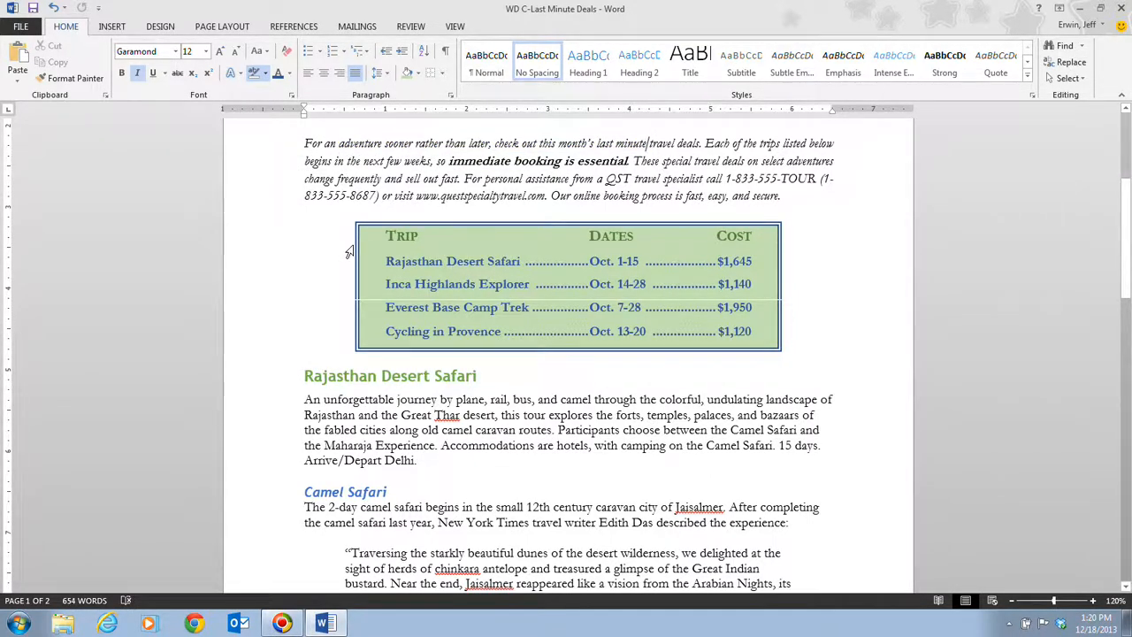